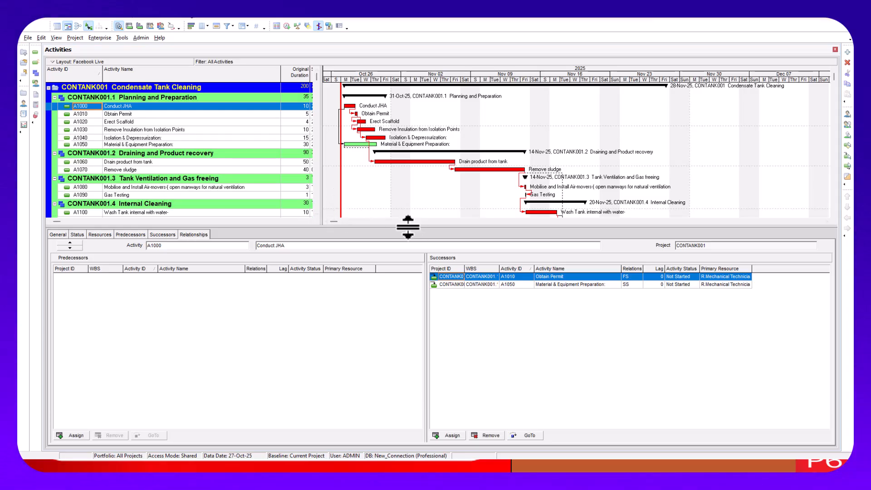
# Enlarge the activity table and Gantt chart area above the activity details and open the enterprise calendars.
pyautogui.moveTo(407, 226); pyautogui.dragTo(403, 272)
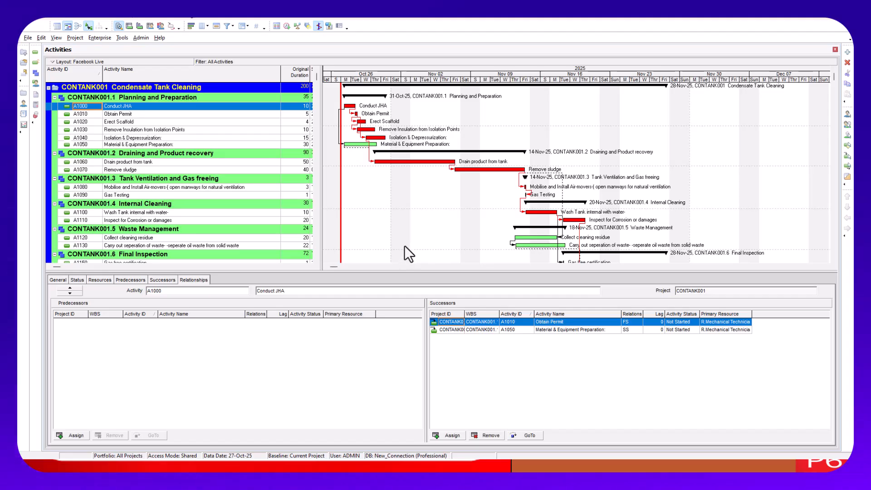
pyautogui.click(98, 37)
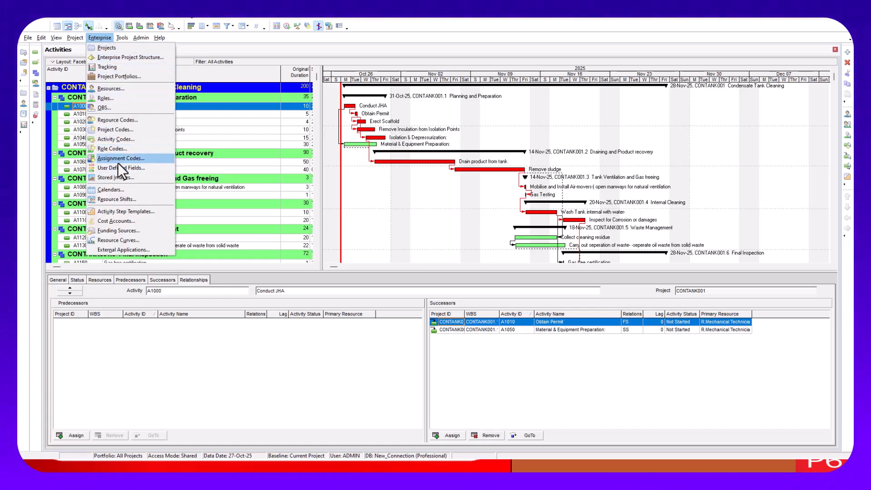
pyautogui.click(113, 189)
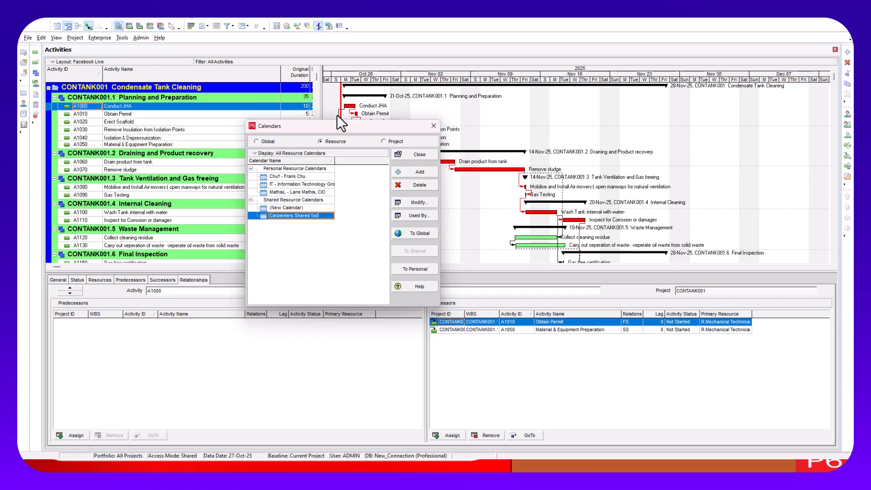
# Examine the lists of global, project and resource calendars.
pyautogui.click(259, 141)
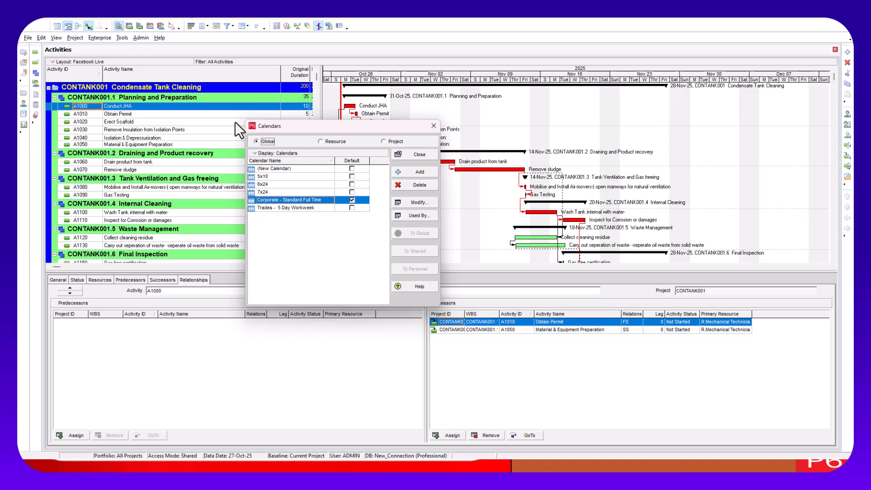
pyautogui.click(382, 141)
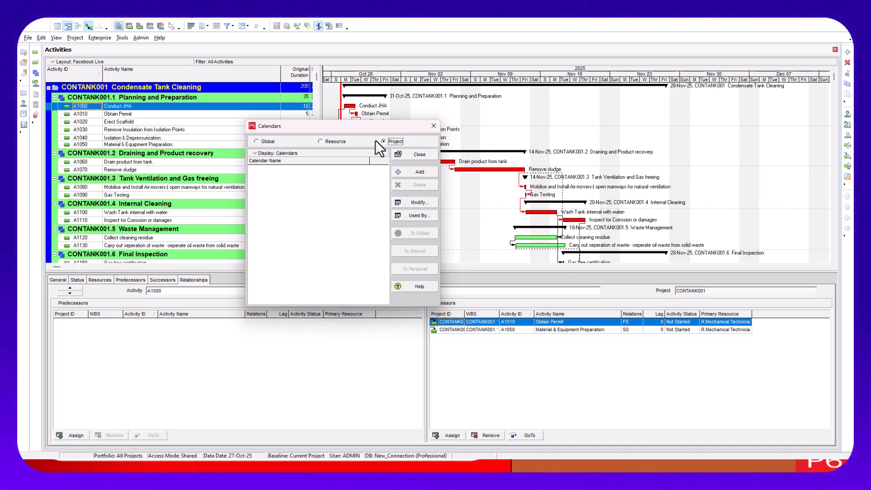
pyautogui.click(330, 140)
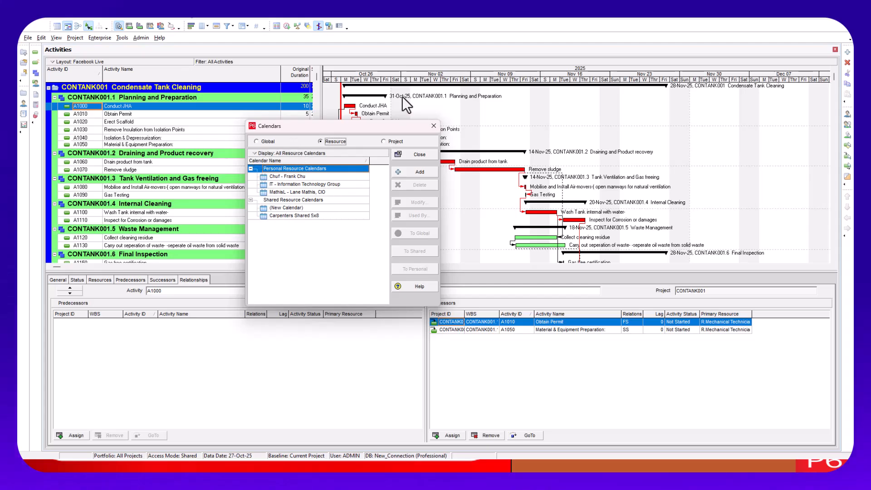
pyautogui.click(384, 141)
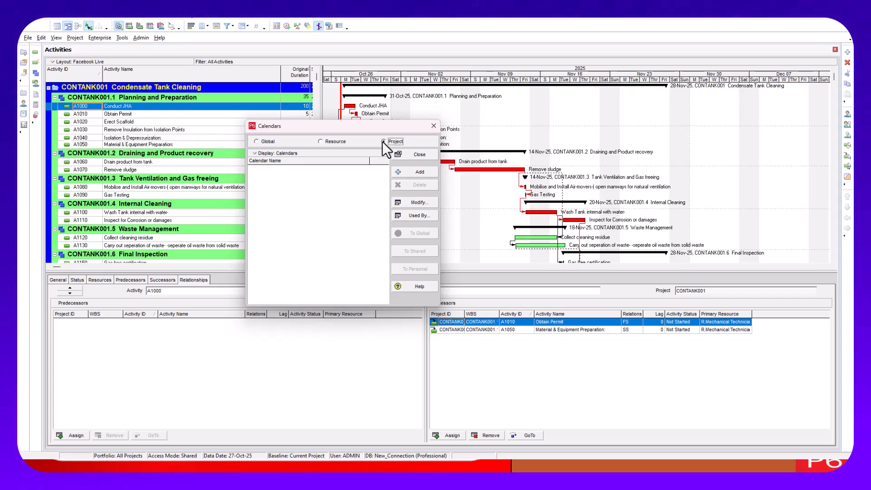
pyautogui.click(259, 141)
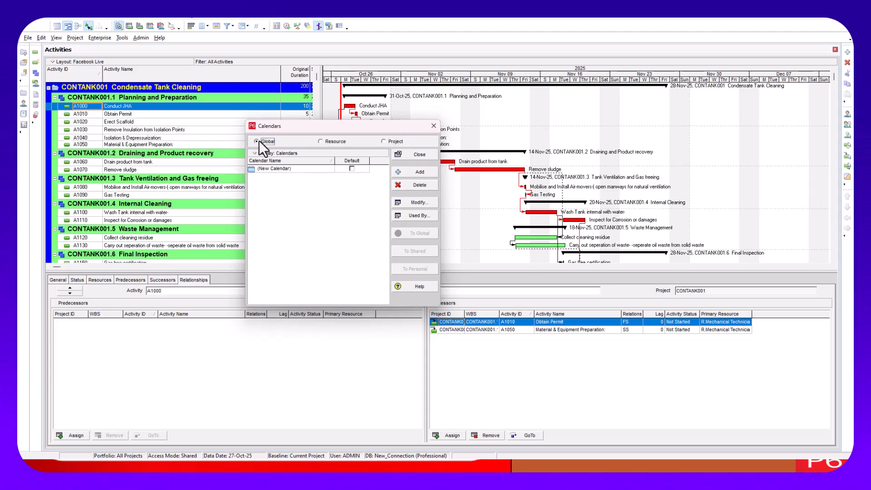
pyautogui.click(324, 142)
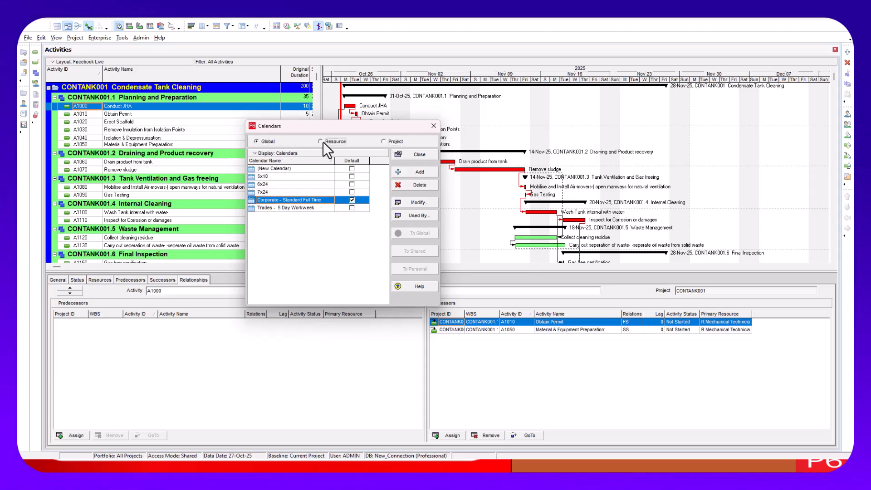
# Add a project calendar copied from the global 5x10 calendar and name it Tank 001.
pyautogui.click(384, 141)
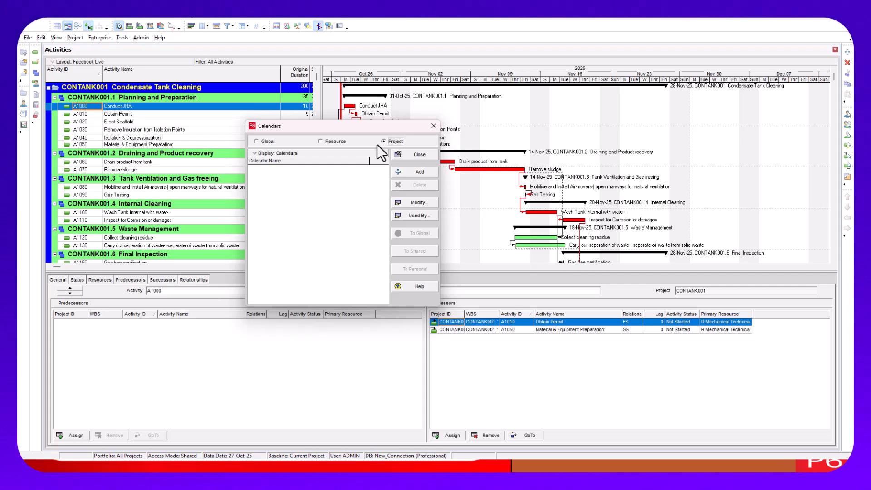
pyautogui.click(410, 172)
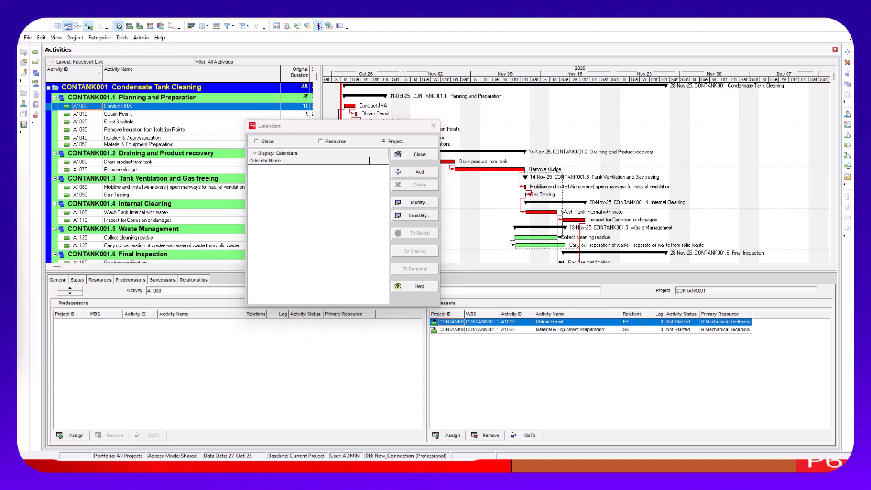
pyautogui.moveTo(214, 164); pyautogui.dragTo(217, 108)
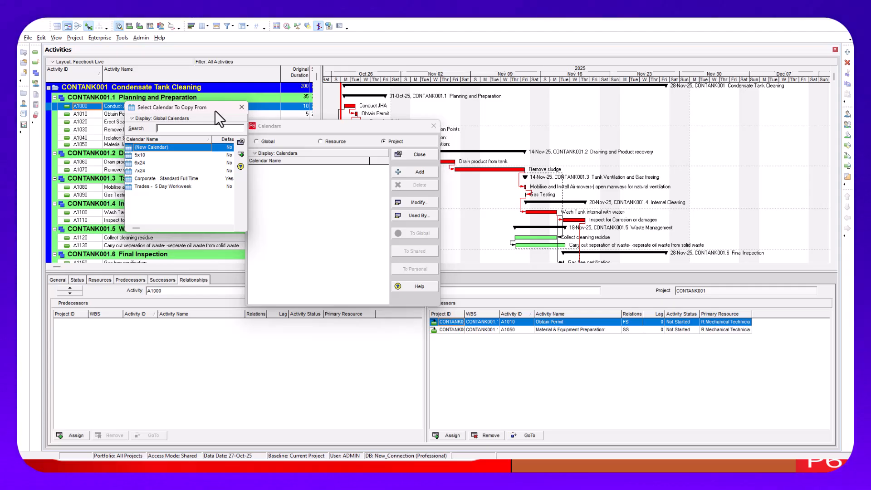
pyautogui.click(141, 155)
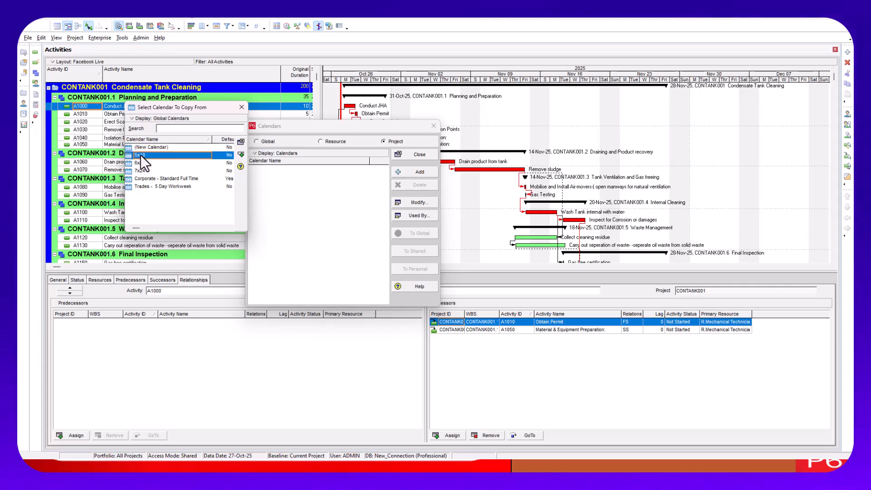
pyautogui.click(241, 155)
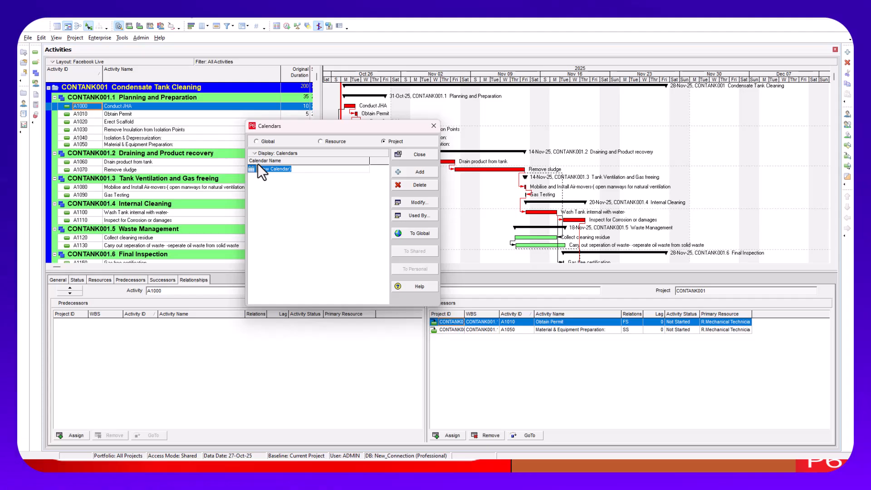
pyautogui.press('BackSpace')
pyautogui.write('Tank 00')
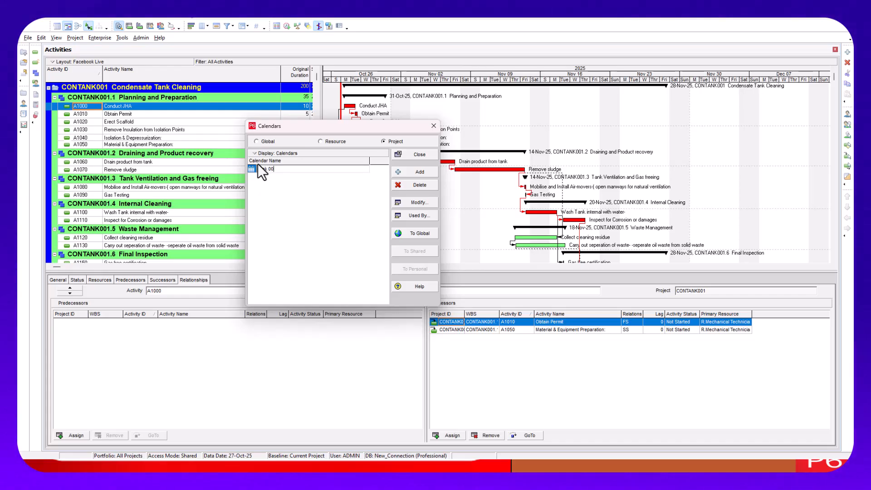
pyautogui.write('1')
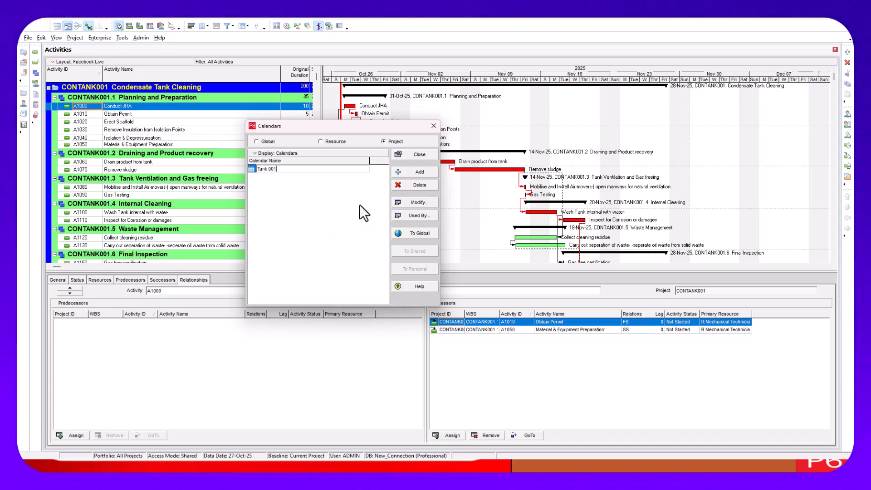
pyautogui.press('Return')
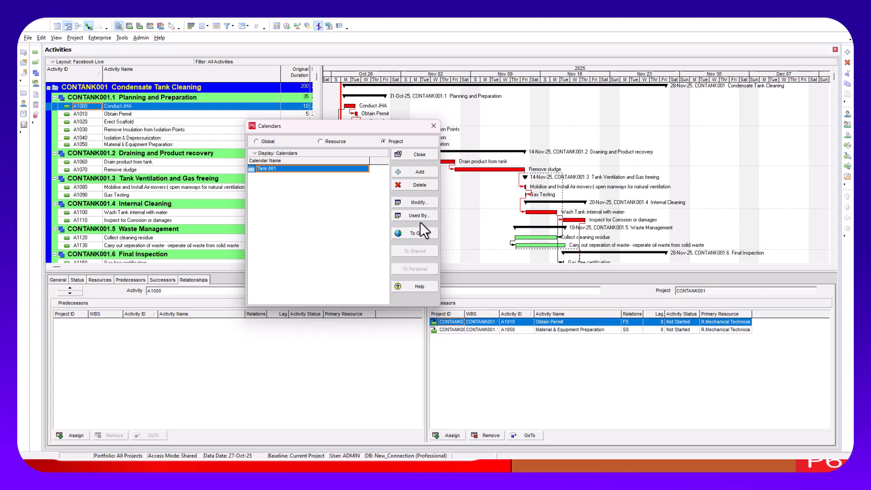
# Open the Tank 001 calendar for modification and examine its standard weekly hours and detailed work hours.
pyautogui.click(423, 203)
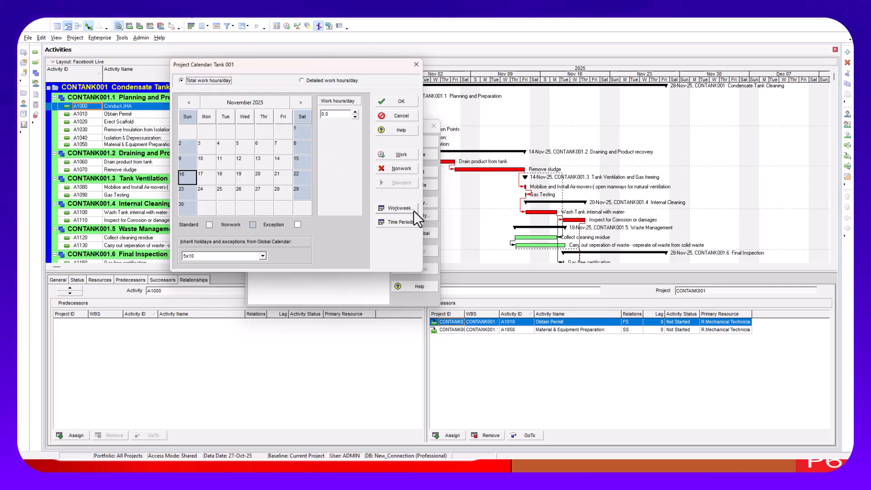
pyautogui.click(395, 209)
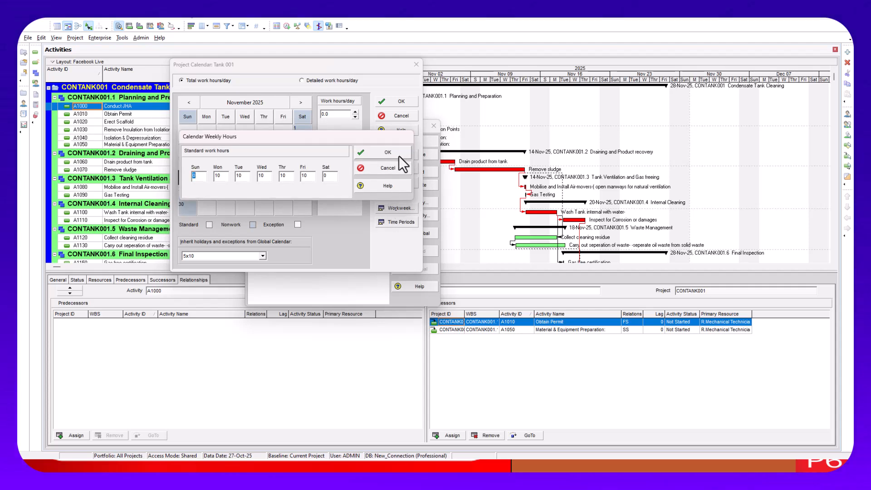
pyautogui.click(399, 156)
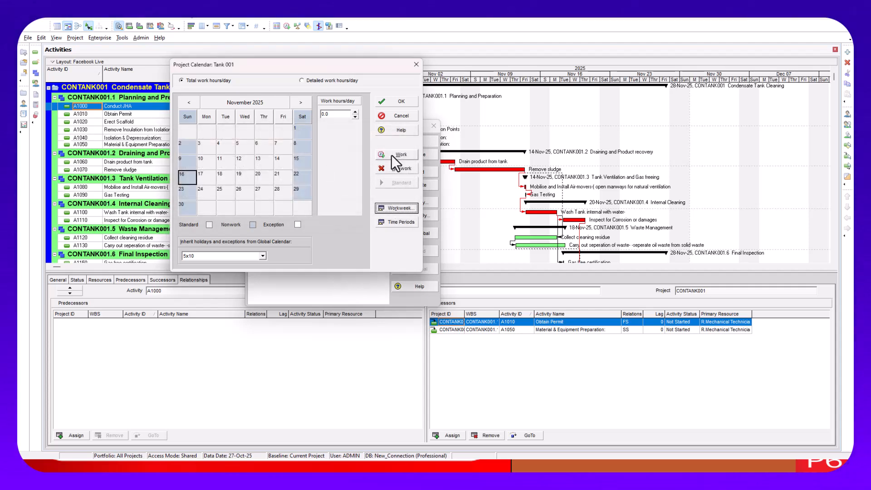
pyautogui.click(302, 81)
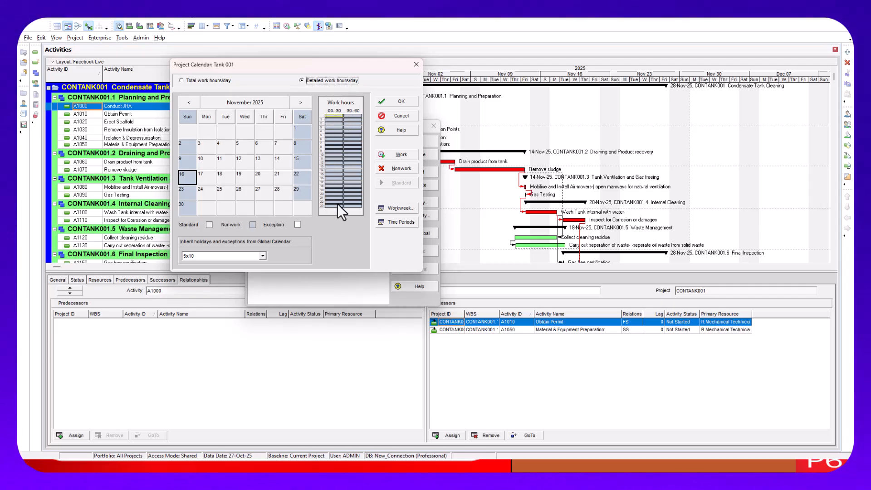
pyautogui.click(182, 80)
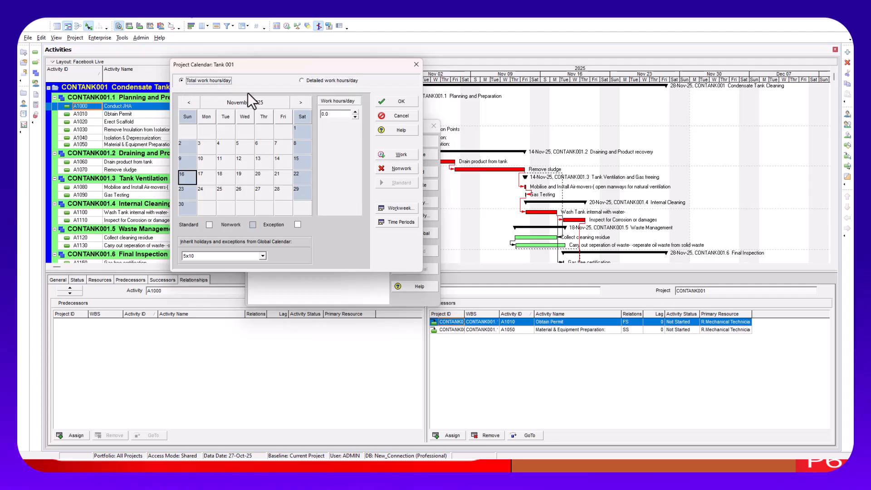
pyautogui.click(355, 117)
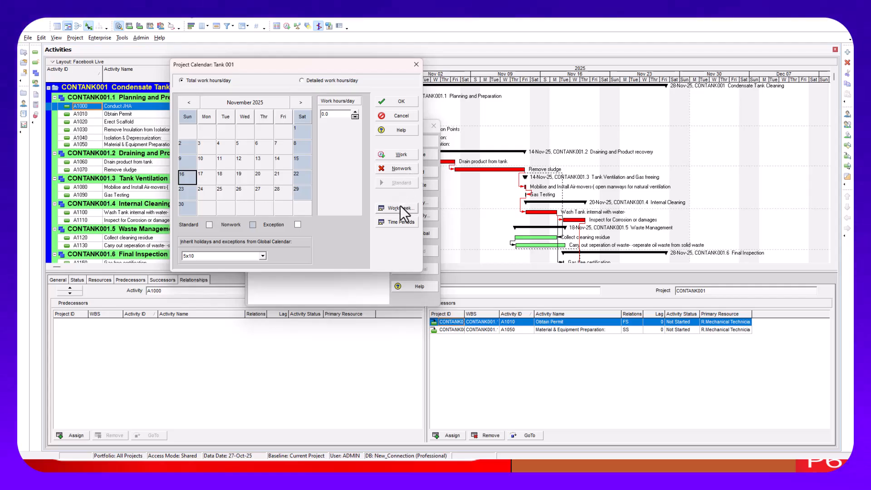
pyautogui.click(406, 152)
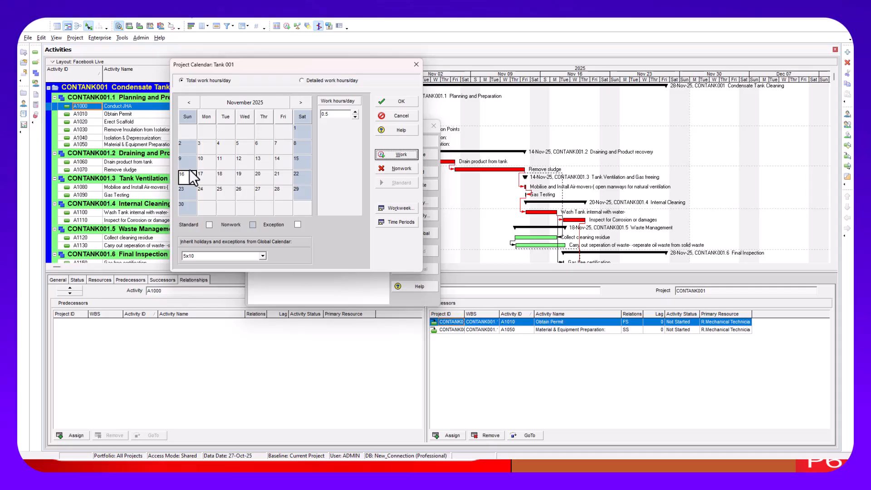
pyautogui.click(388, 167)
# Mark every Saturday in November 2025 as a work day in the Tank 001 calendar and check December 2025.
pyautogui.click(303, 128)
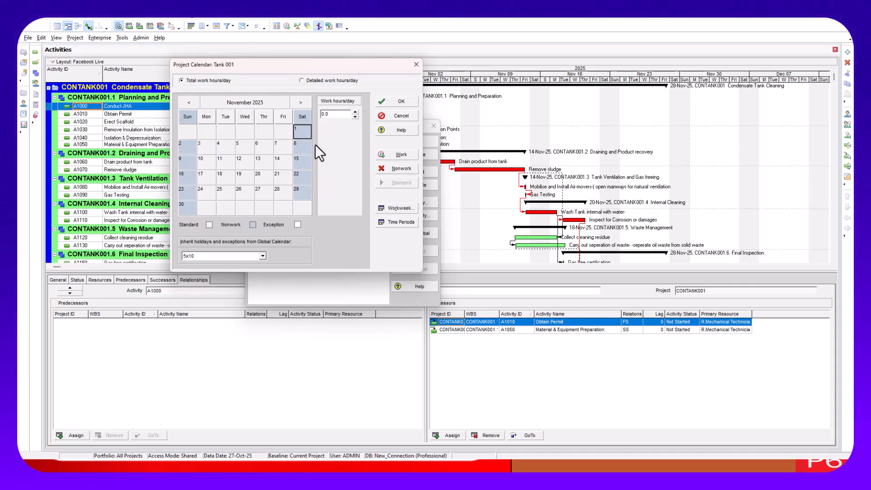
pyautogui.click(392, 155)
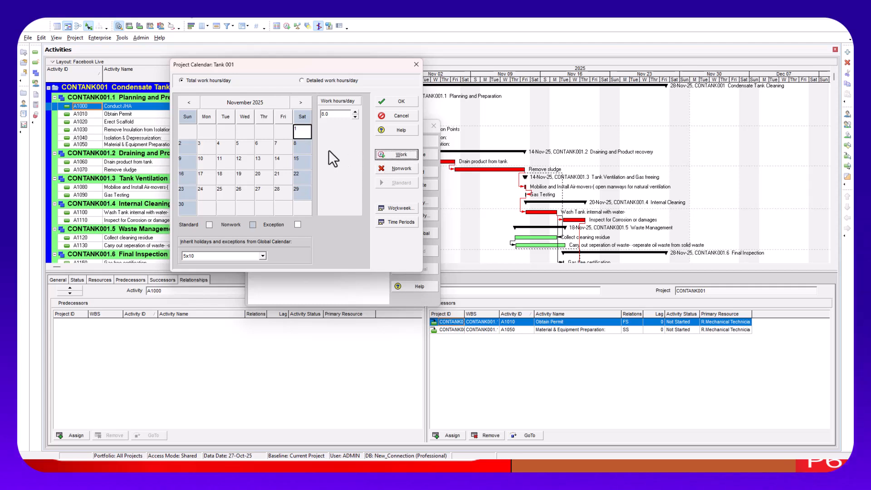
pyautogui.click(303, 144)
pyautogui.keyDown('ctrl'); pyautogui.click(304, 163); pyautogui.keyUp('ctrl')
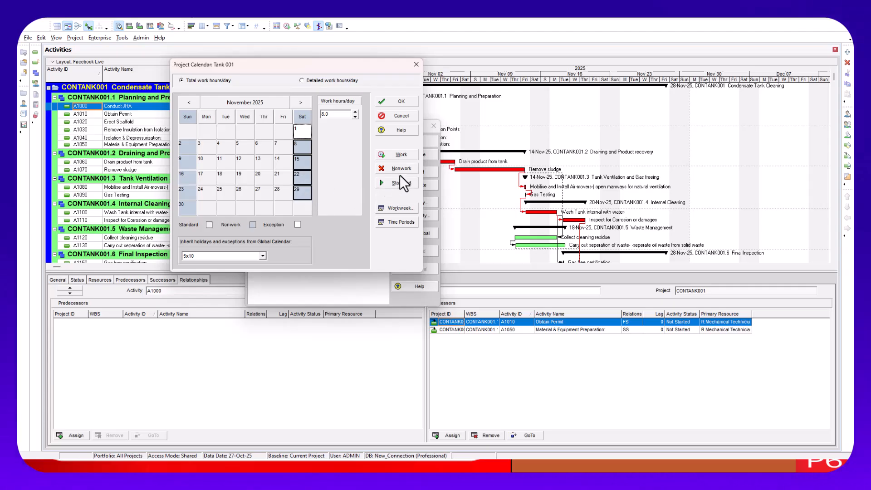
pyautogui.click(403, 154)
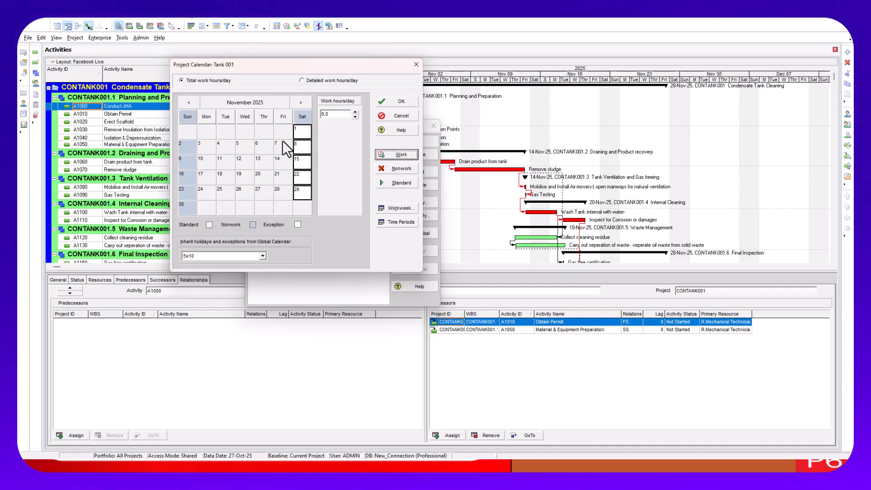
pyautogui.click(301, 102)
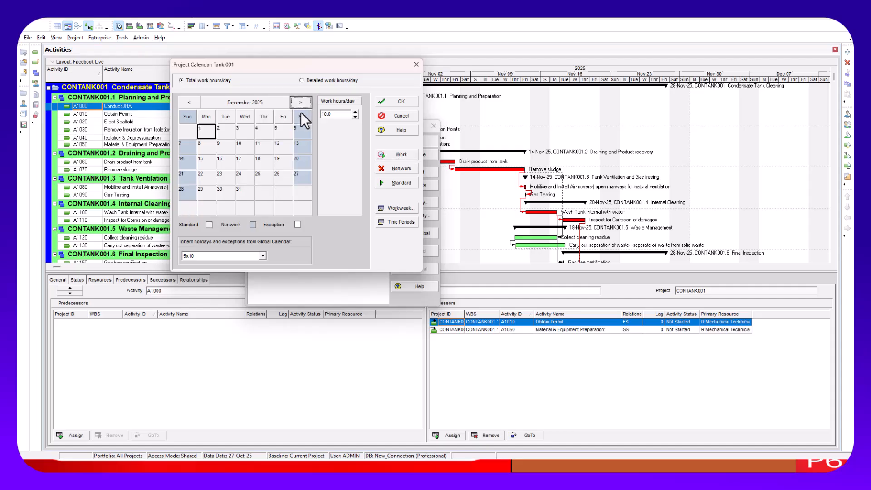
pyautogui.click(190, 103)
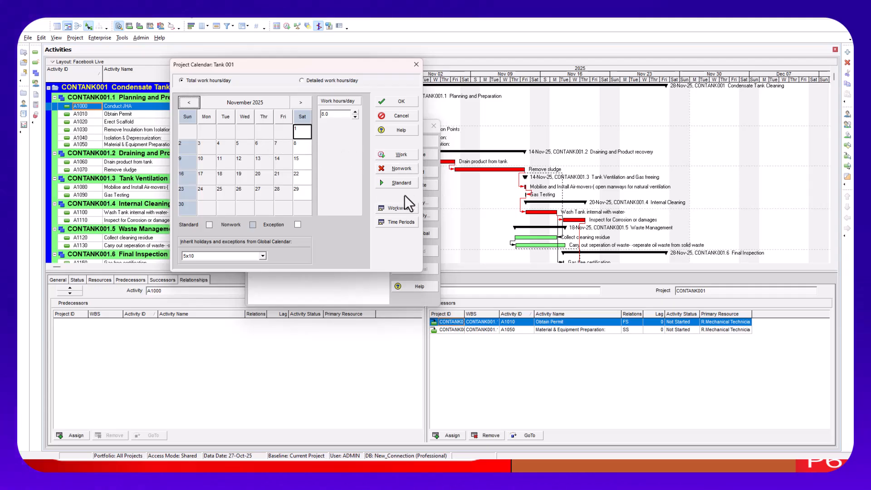
# Show the detailed work hours and examine the hours per day, week, month and year of the Tank 001 calendar.
pyautogui.click(301, 80)
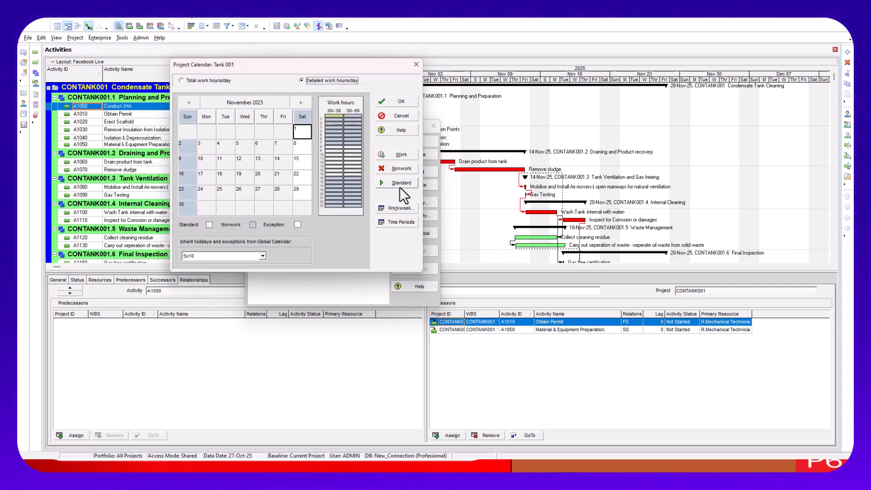
pyautogui.click(400, 222)
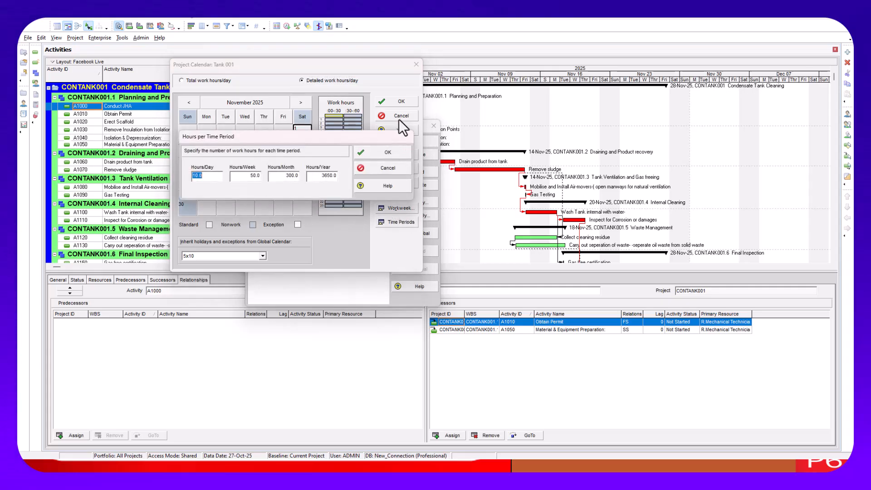
pyautogui.click(398, 172)
# Set Saturday's standard weekly work hours to 08:00–12:00 and 13:00–17:00 in the Tank 001 calendar.
pyautogui.click(394, 209)
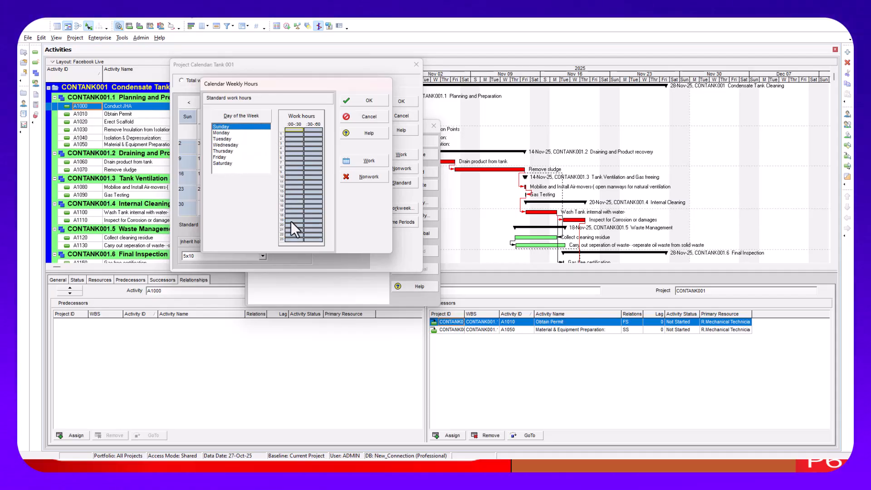
pyautogui.click(225, 163)
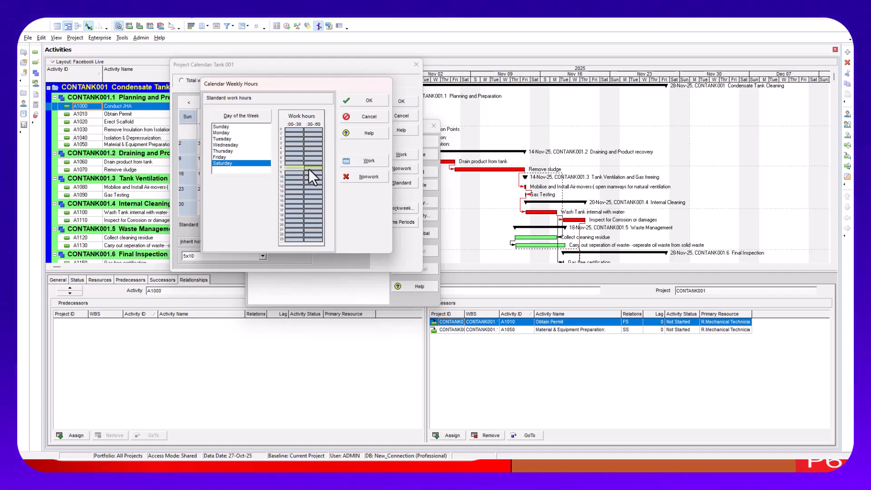
pyautogui.moveTo(309, 170); pyautogui.dragTo(309, 175)
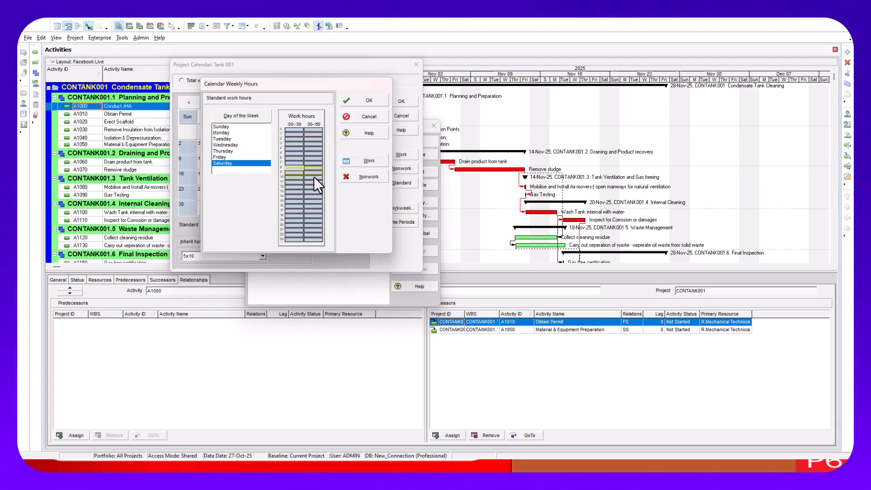
pyautogui.moveTo(294, 181); pyautogui.dragTo(308, 183)
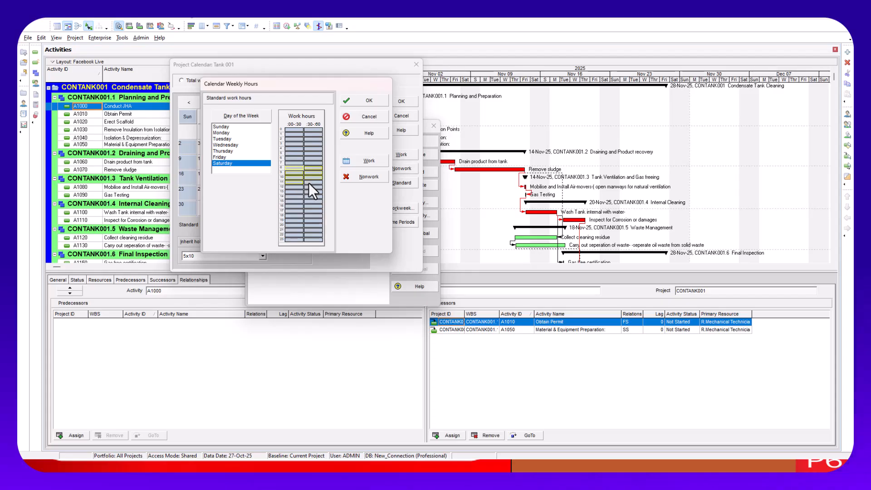
pyautogui.click(367, 162)
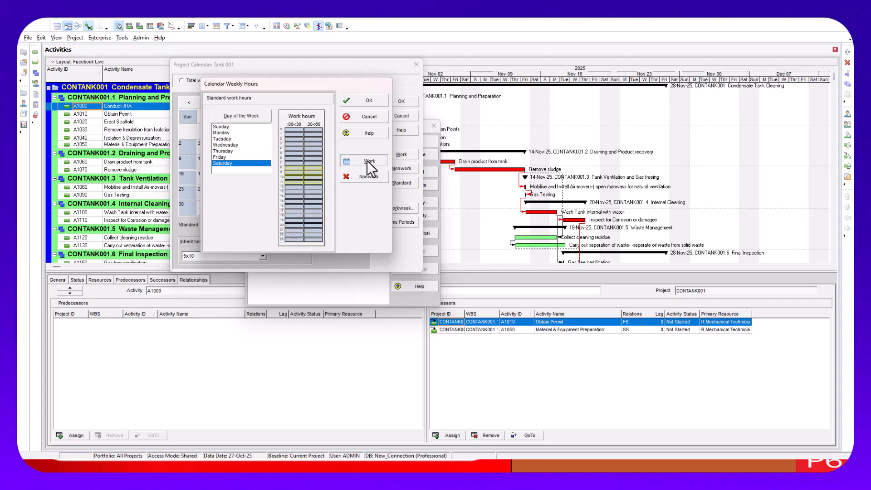
pyautogui.click(293, 192)
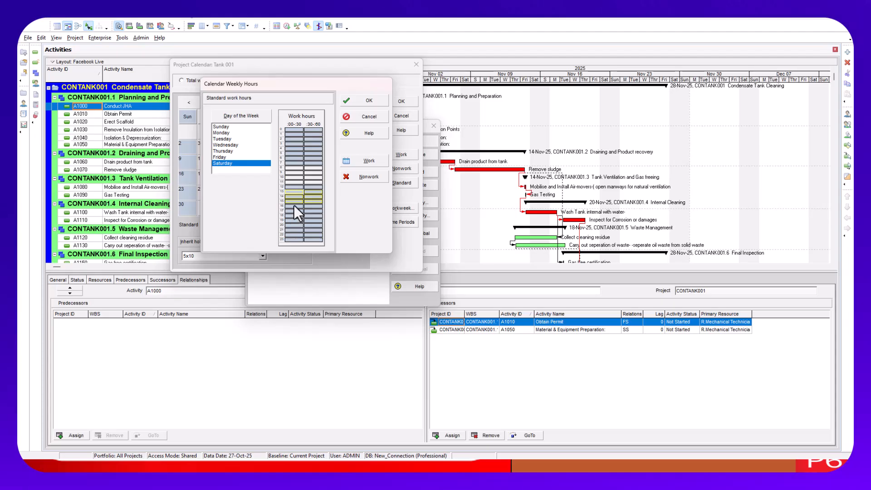
pyautogui.click(371, 161)
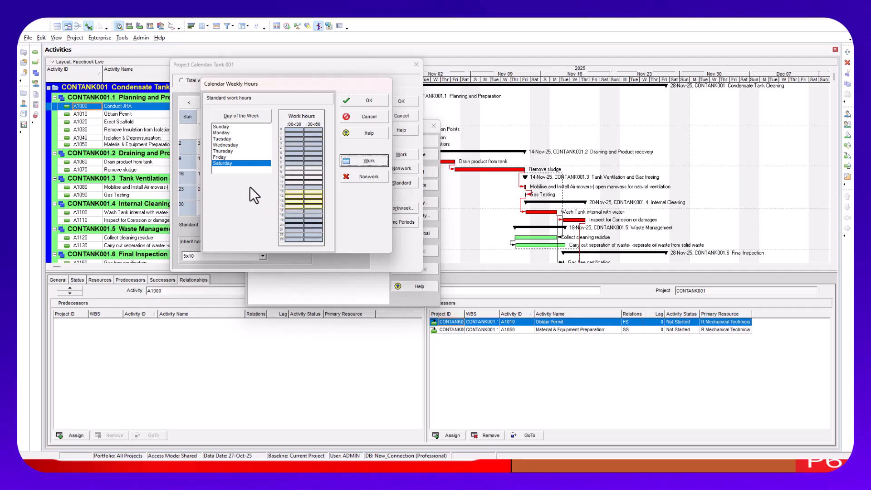
# Compare the standard weekly work hours of Tuesday and Friday.
pyautogui.click(225, 139)
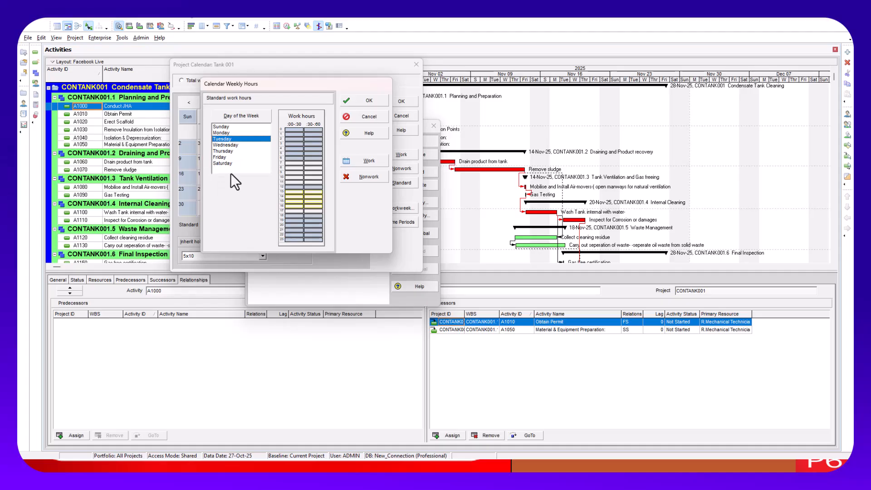
pyautogui.click(225, 158)
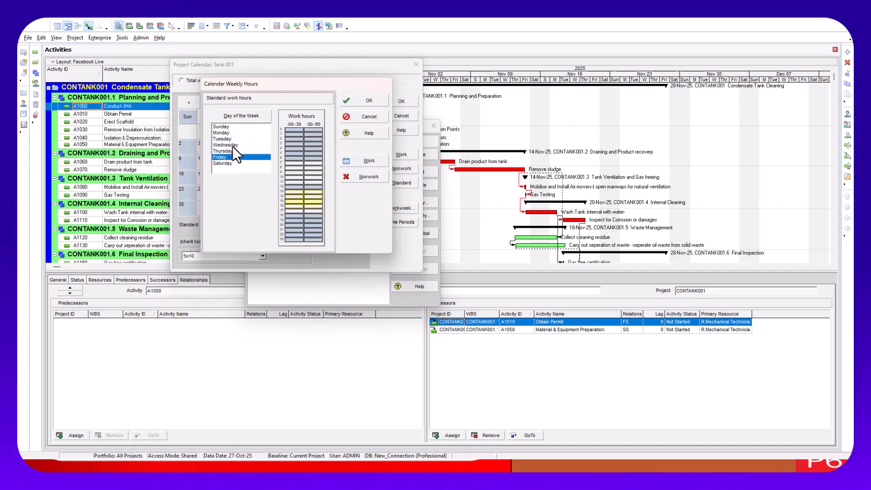
pyautogui.click(222, 138)
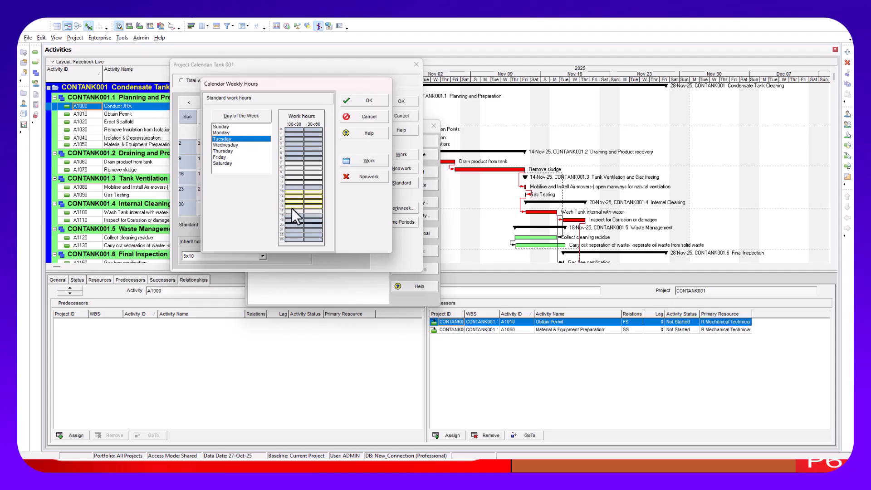
# Set Monday's standard work hours to 08:00–12:00 and 13:00–17:00, making the 07:00 and 17:00 hours nonwork.
pyautogui.click(222, 133)
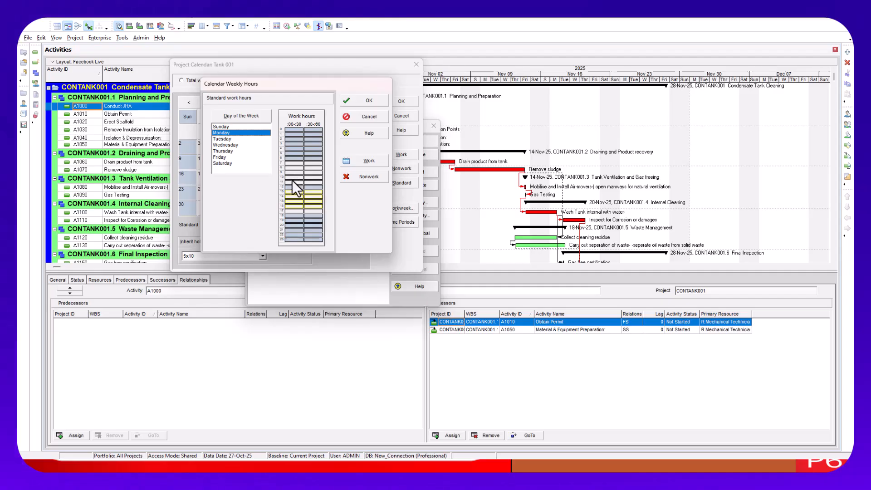
pyautogui.click(293, 162)
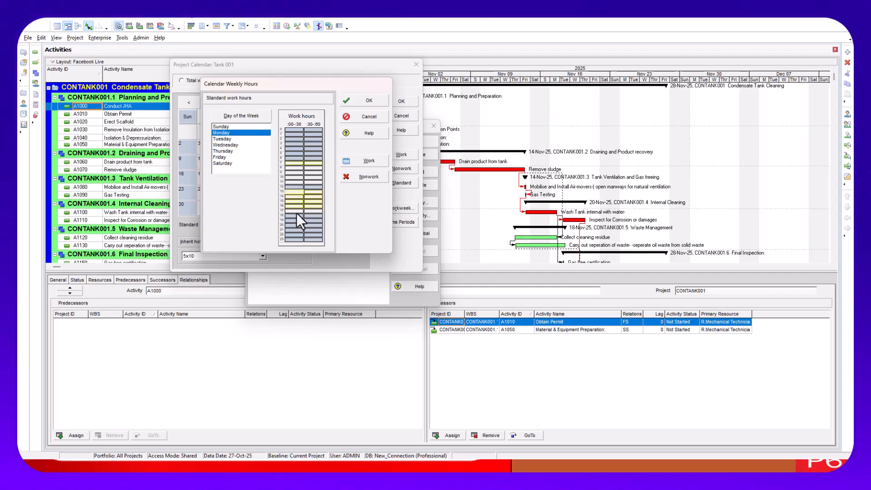
pyautogui.click(363, 176)
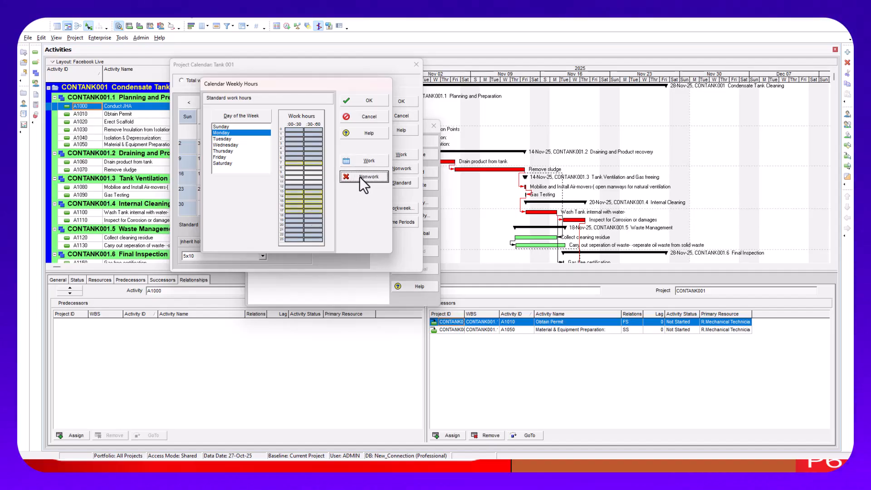
pyautogui.click(315, 175)
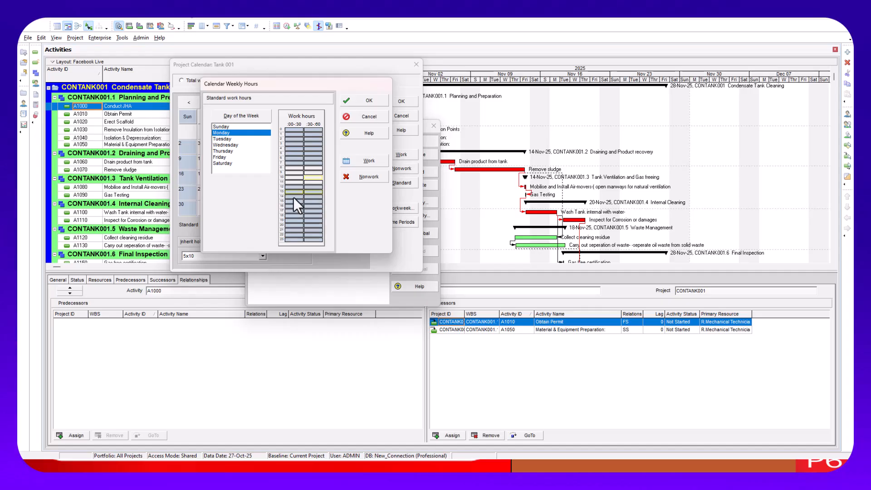
pyautogui.moveTo(300, 199); pyautogui.dragTo(309, 201)
pyautogui.moveTo(296, 204); pyautogui.dragTo(311, 205)
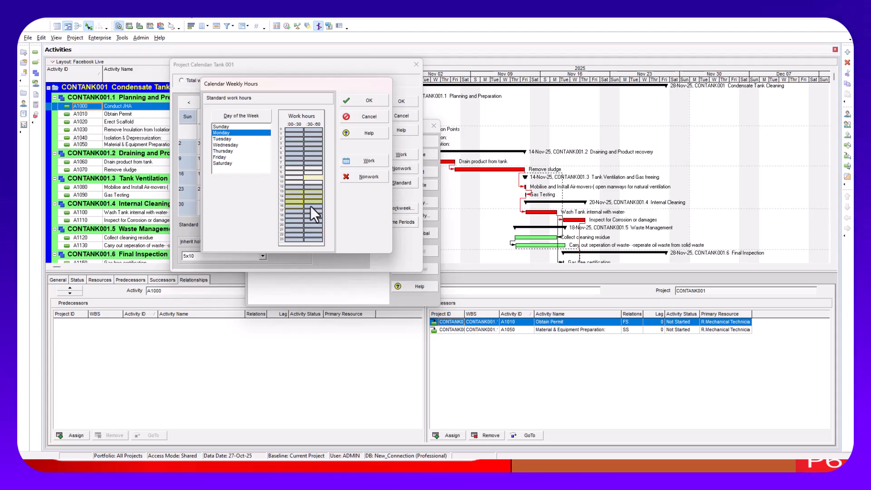
pyautogui.click(364, 162)
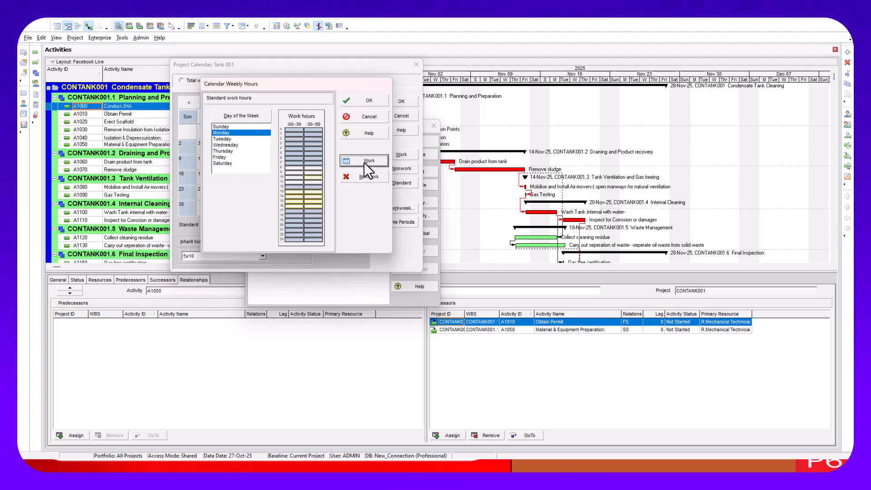
pyautogui.click(308, 163)
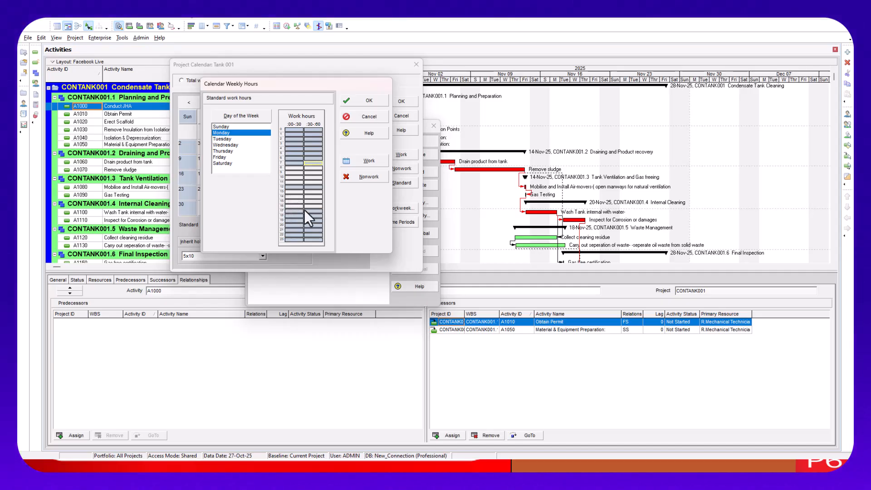
# Make the 07:00 and 17:00 hours nonwork for Tuesday in the standard weekly hours.
pyautogui.click(223, 138)
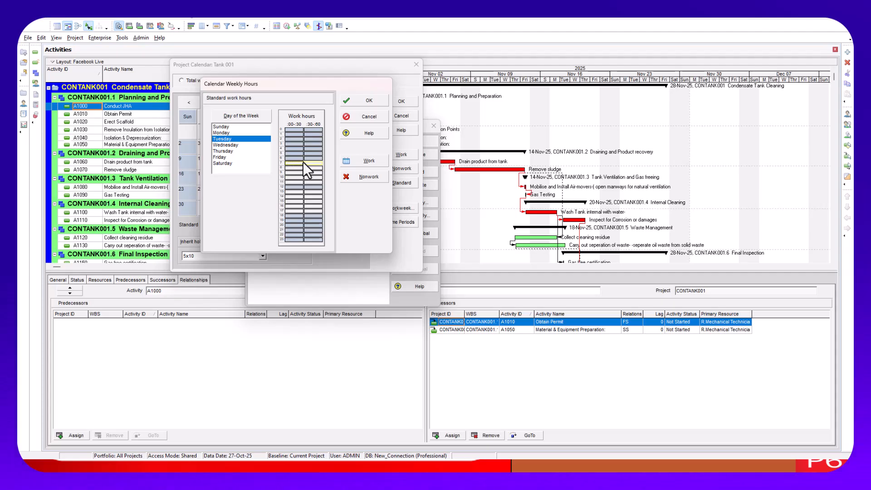
pyautogui.click(352, 175)
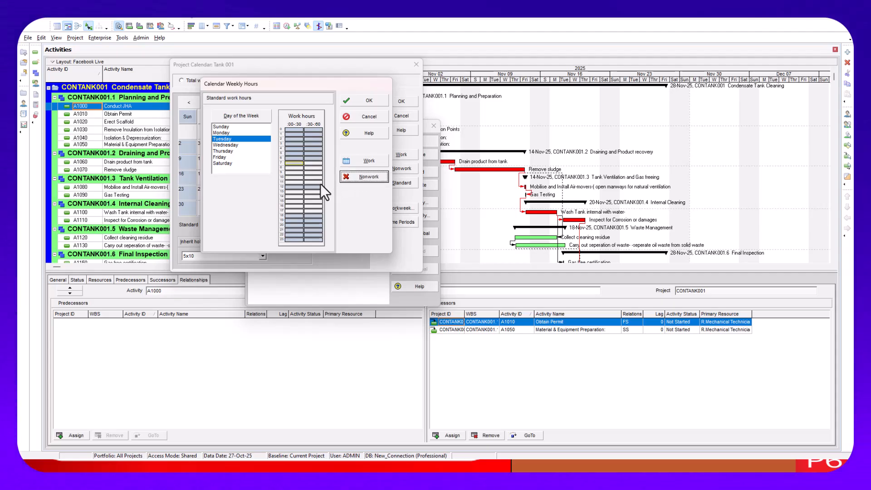
pyautogui.click(312, 163)
pyautogui.click(361, 177)
pyautogui.click(289, 211)
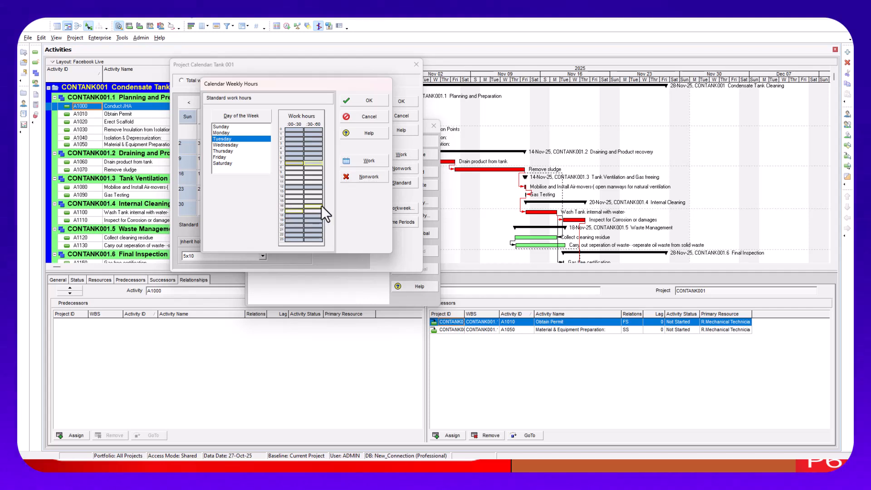
pyautogui.click(370, 178)
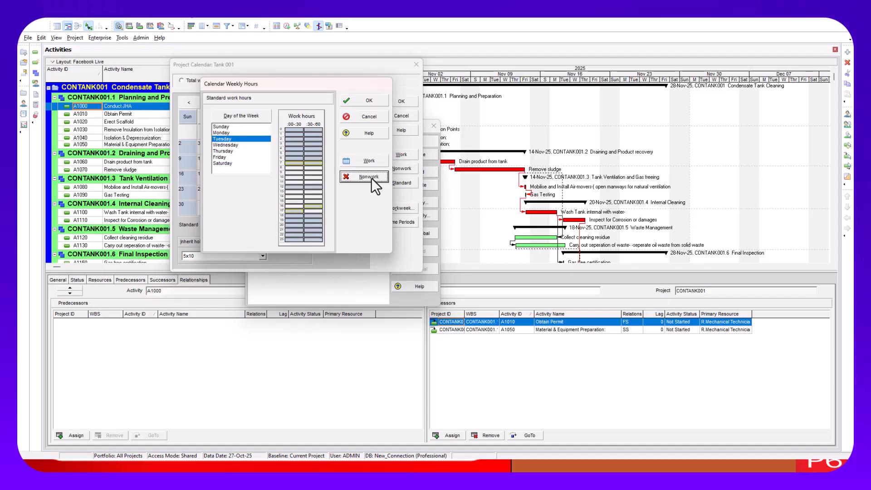
pyautogui.click(313, 211)
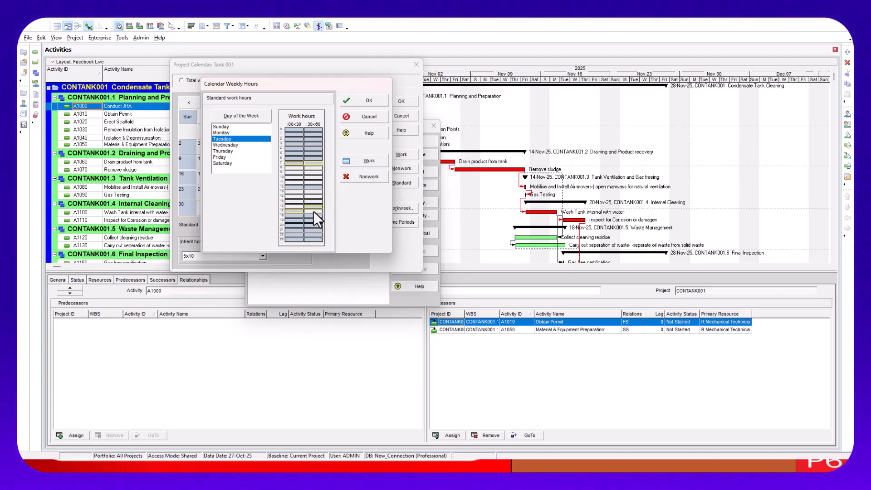
pyautogui.click(316, 208)
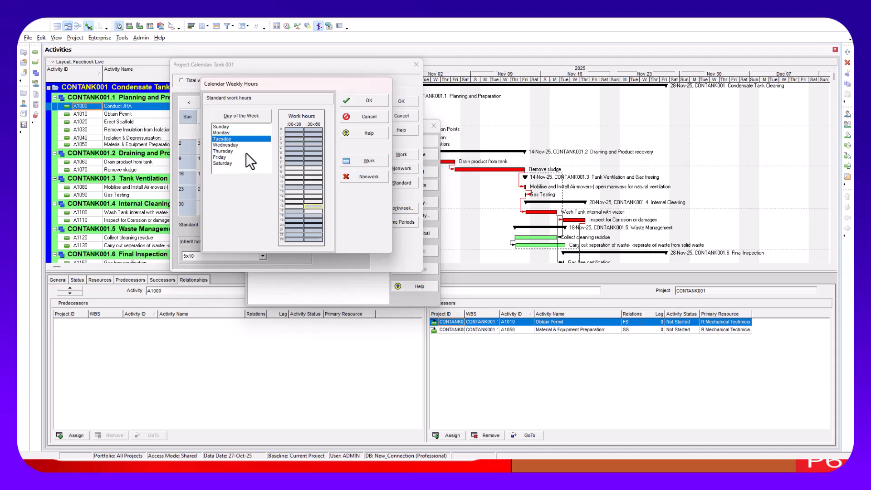
# Mark Wednesday's 07:00 and 17:00 hours as nonwork, leaving work hours of 08:00–12:00 and 13:00–17:00.
pyautogui.click(232, 145)
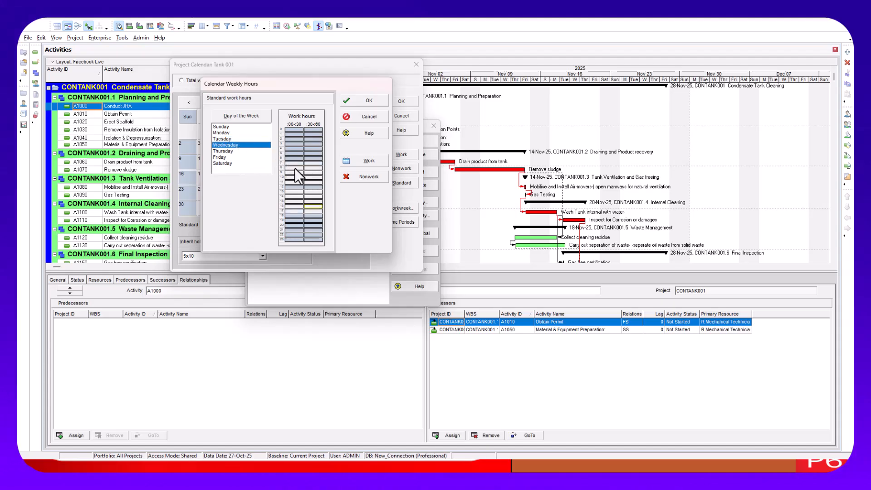
pyautogui.click(295, 164)
pyautogui.click(371, 177)
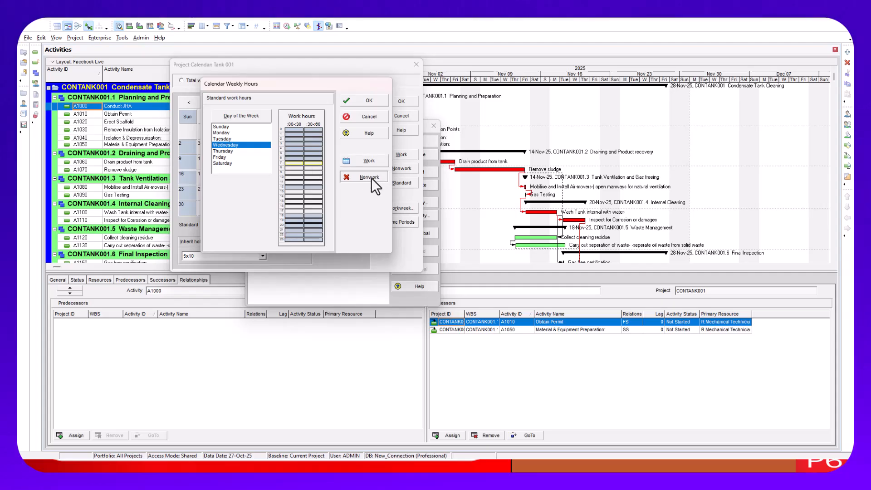
pyautogui.click(292, 211)
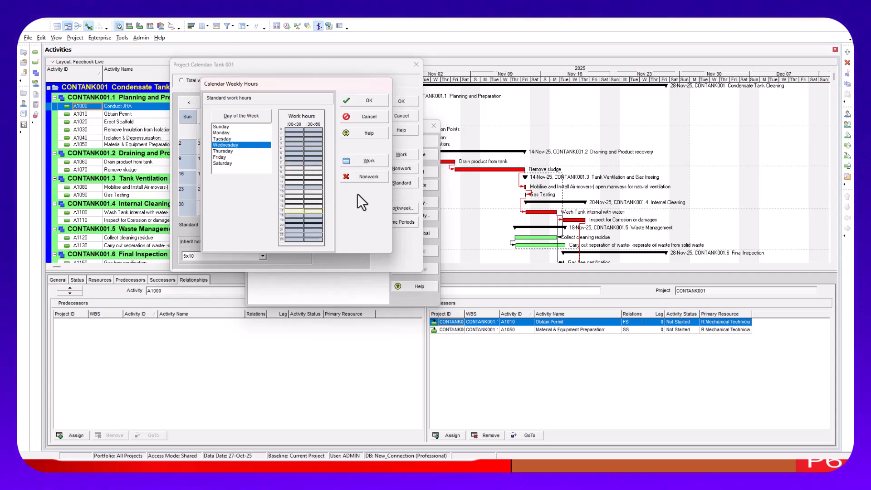
pyautogui.click(368, 177)
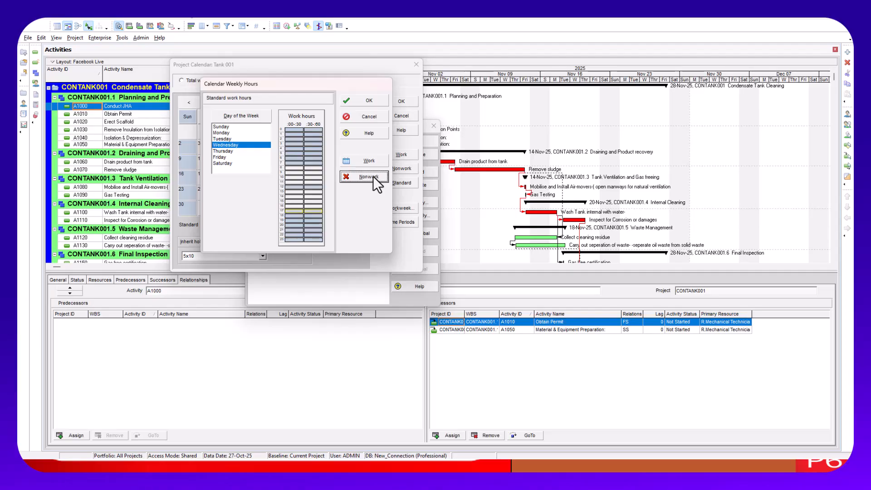
# Reduce Thursday's standard work hours to 08:00–12:00 and 13:00–17:00 by marking the 07:00 and 17:00 hours as nonwork.
pyautogui.click(224, 151)
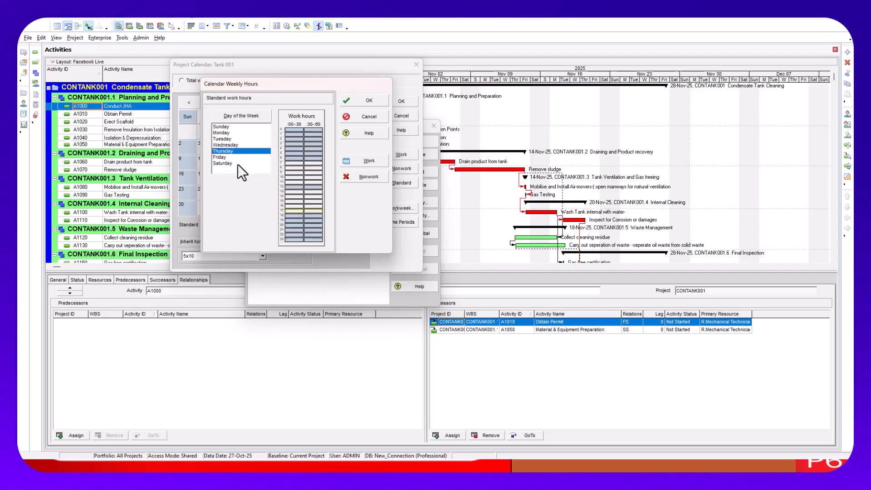
pyautogui.click(292, 164)
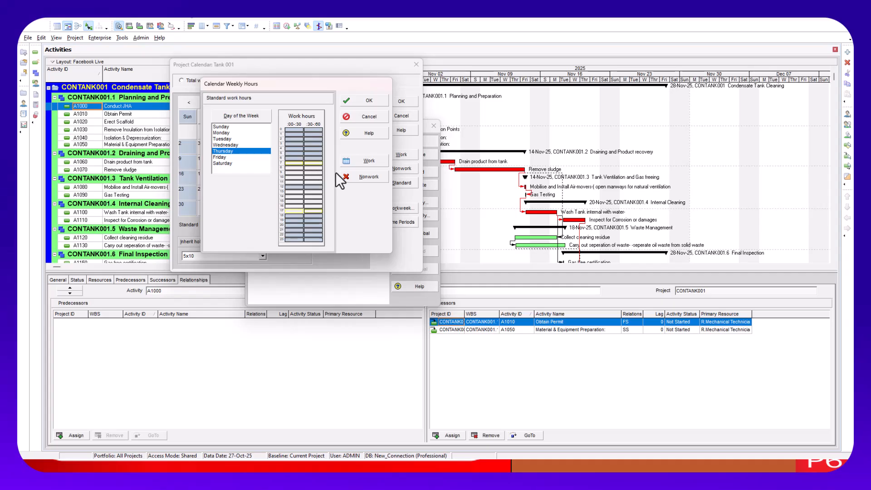
pyautogui.click(350, 176)
pyautogui.click(350, 176)
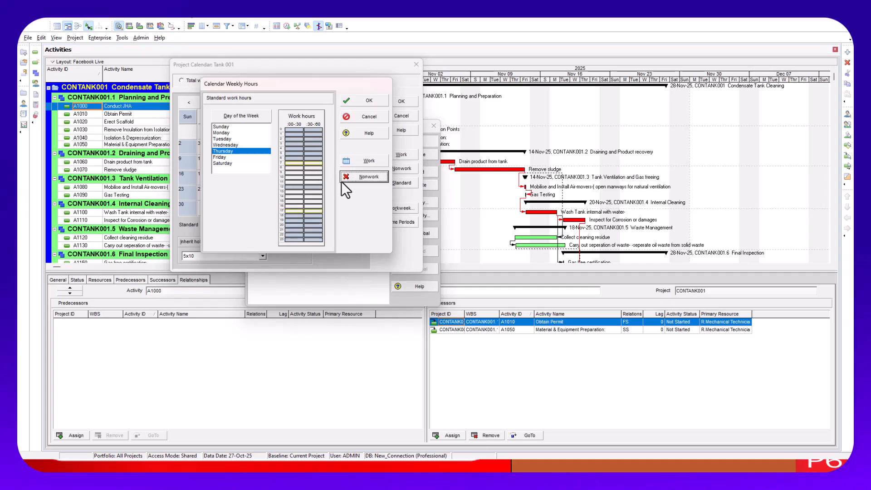
pyautogui.click(293, 208)
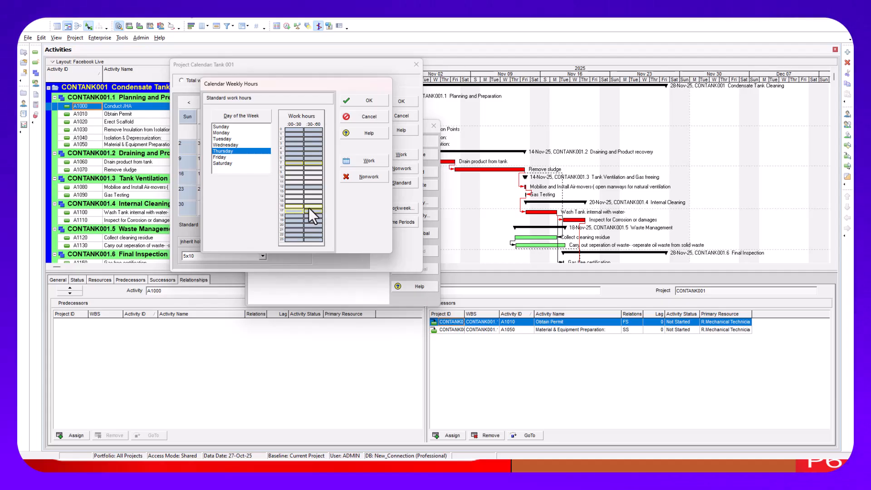
pyautogui.click(297, 205)
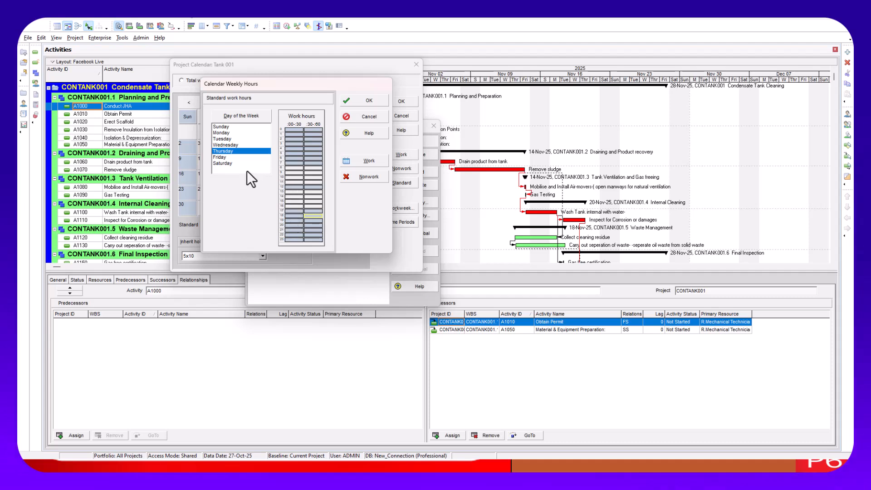
# Try to mark Friday's 07:00 and 17:00 hours as nonwork, and save the Tank 001 calendar.
pyautogui.click(218, 161)
pyautogui.click(217, 158)
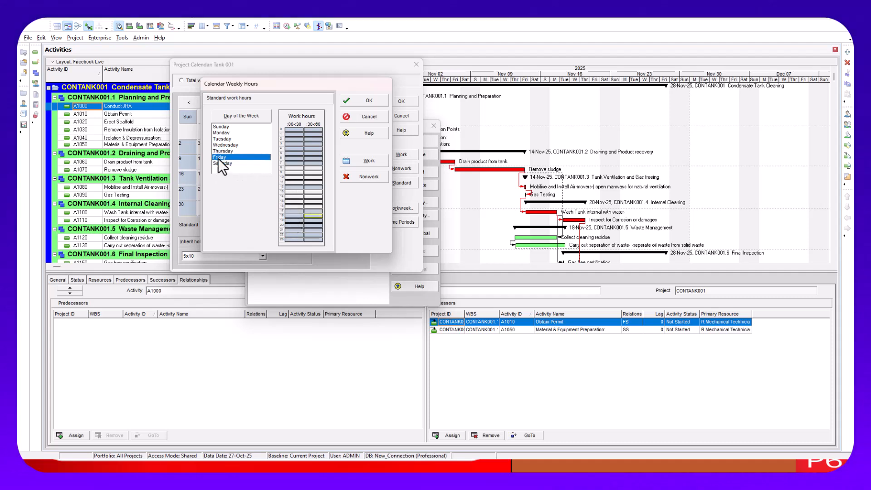
pyautogui.click(298, 164)
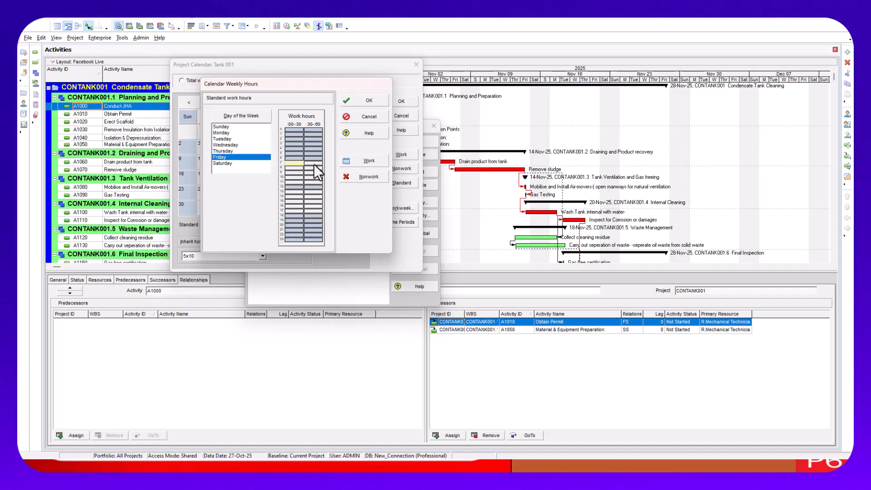
pyautogui.click(293, 211)
pyautogui.click(312, 210)
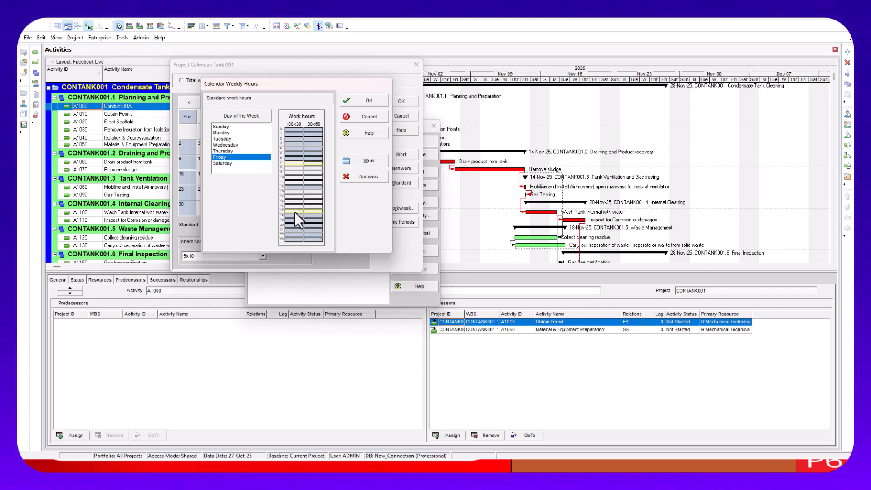
pyautogui.click(289, 199)
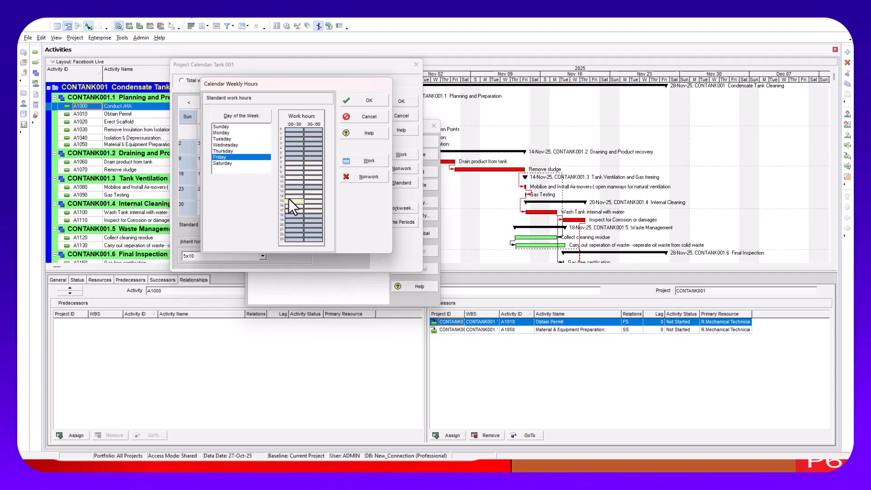
pyautogui.click(375, 104)
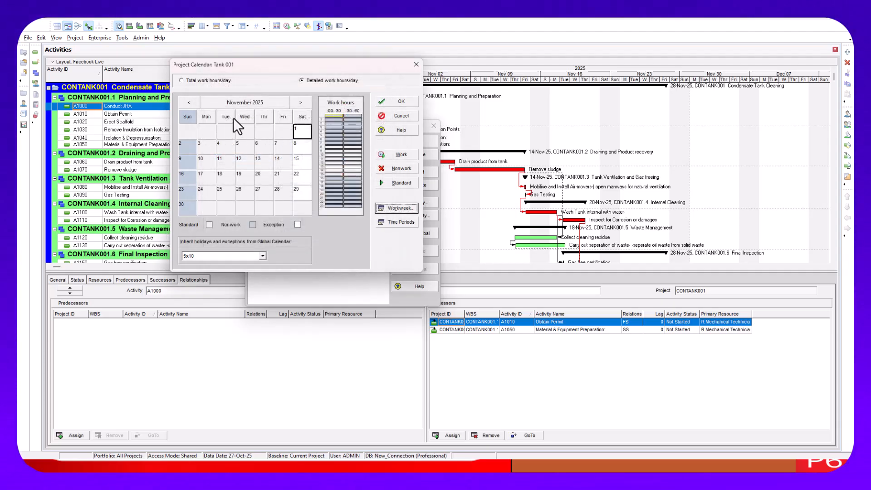
pyautogui.click(401, 102)
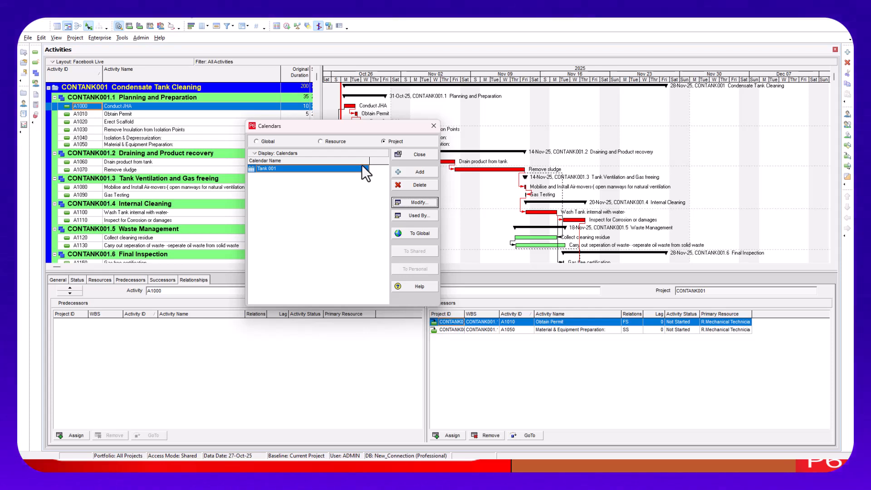
# Look over the global calendars and reopen the Tank 001 project calendar for modification.
pyautogui.click(261, 142)
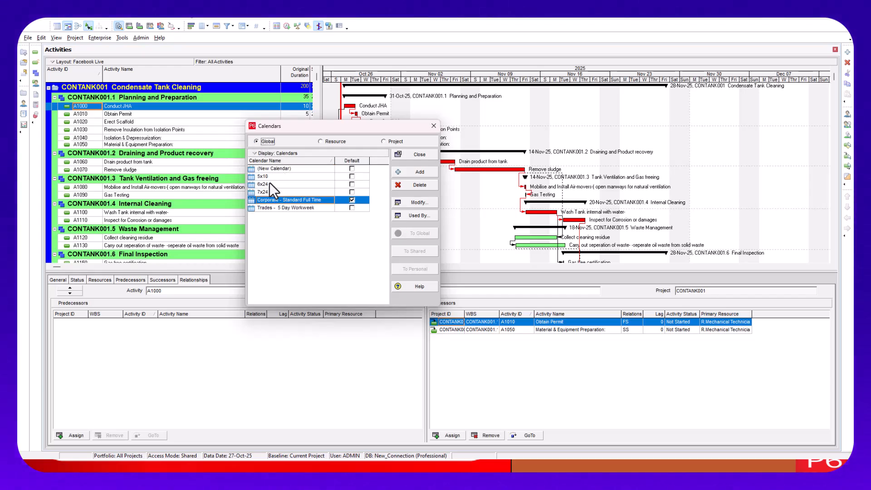
pyautogui.click(388, 145)
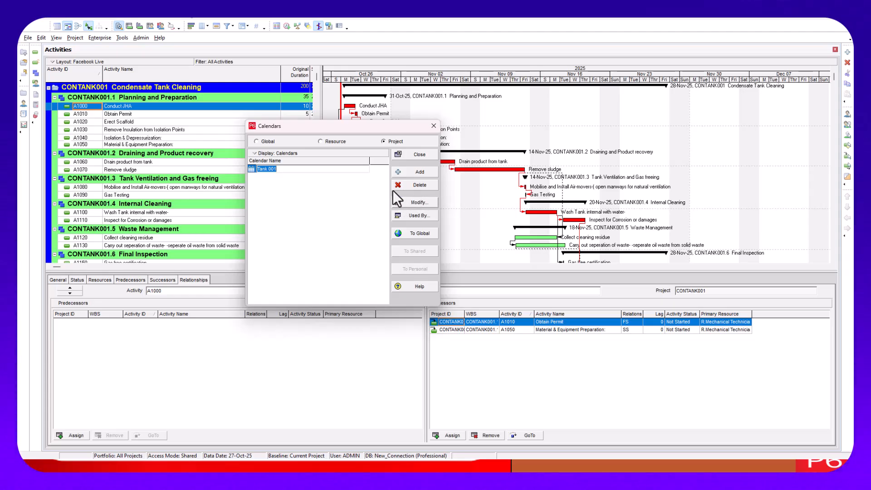
pyautogui.click(423, 204)
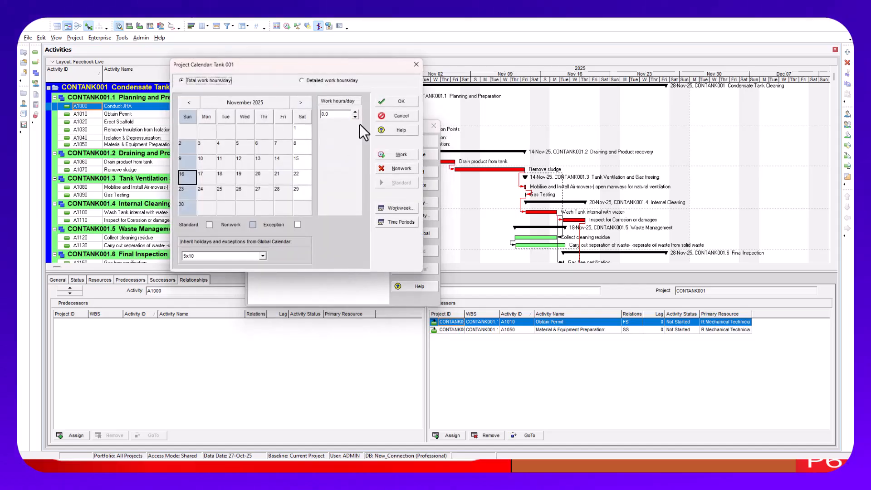
# Try making Sunday 16 November 2025 a workday and check the calendar's standard weekly hours.
pyautogui.click(397, 156)
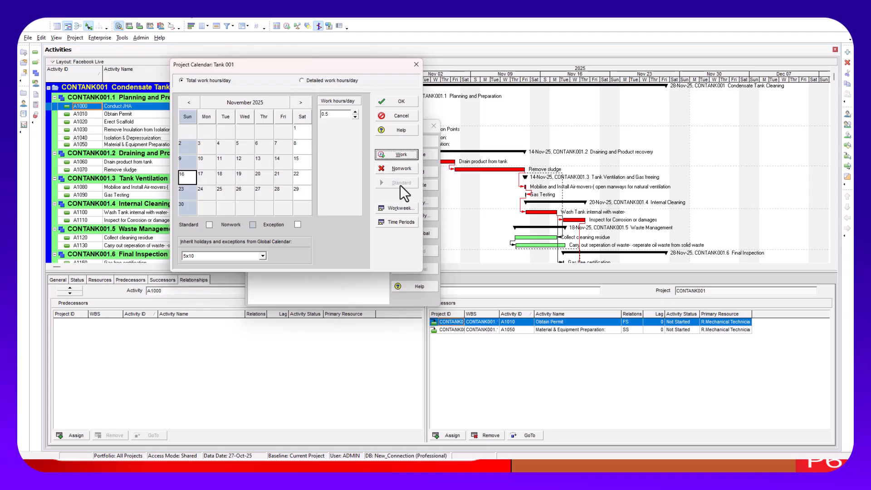
pyautogui.click(399, 205)
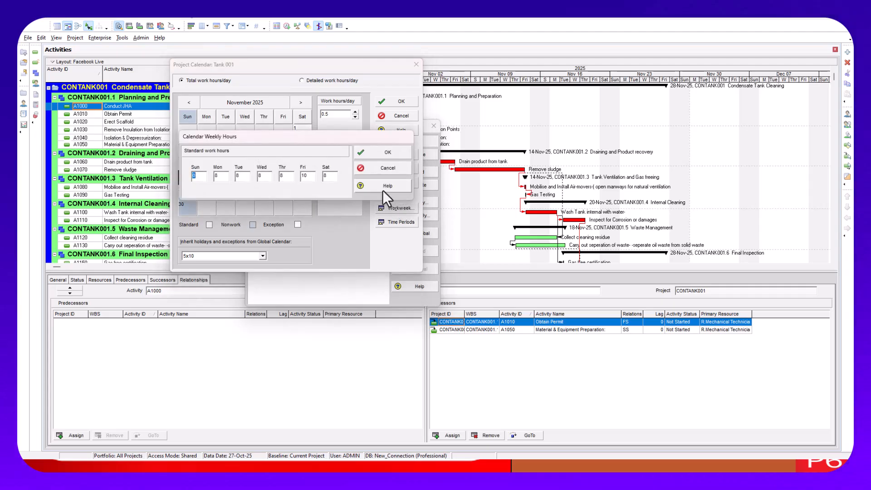
pyautogui.click(397, 152)
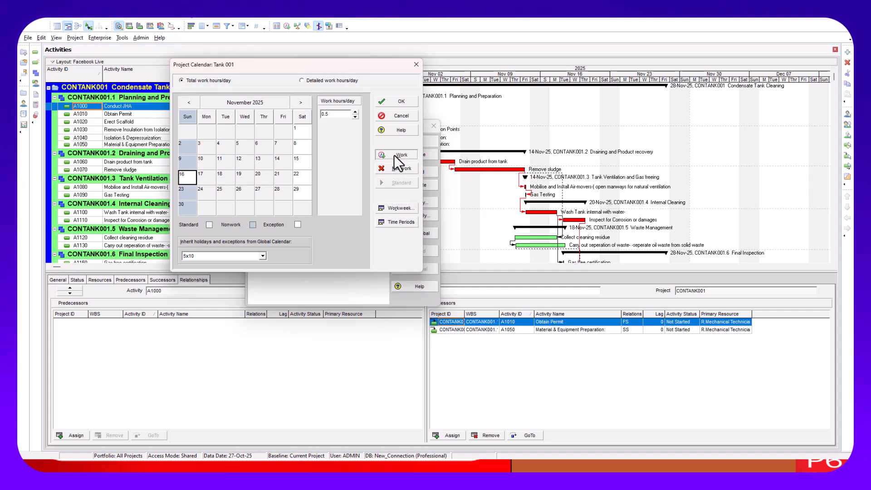
pyautogui.click(210, 81)
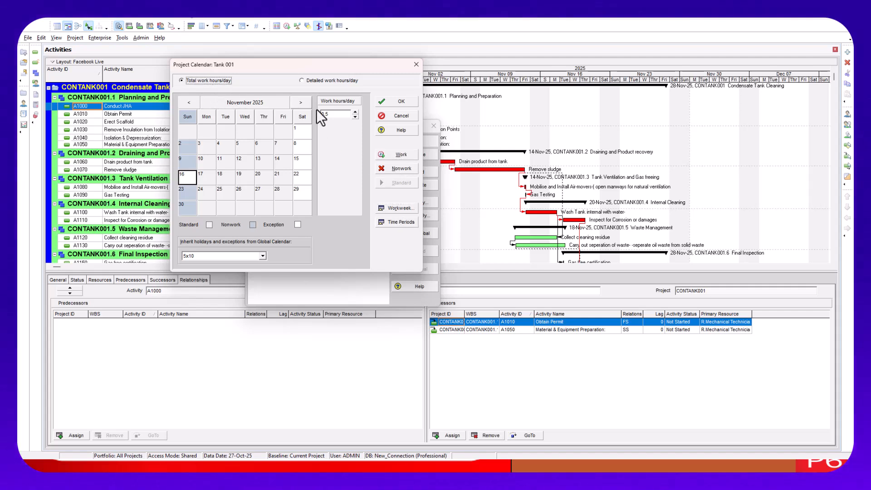
pyautogui.click(396, 155)
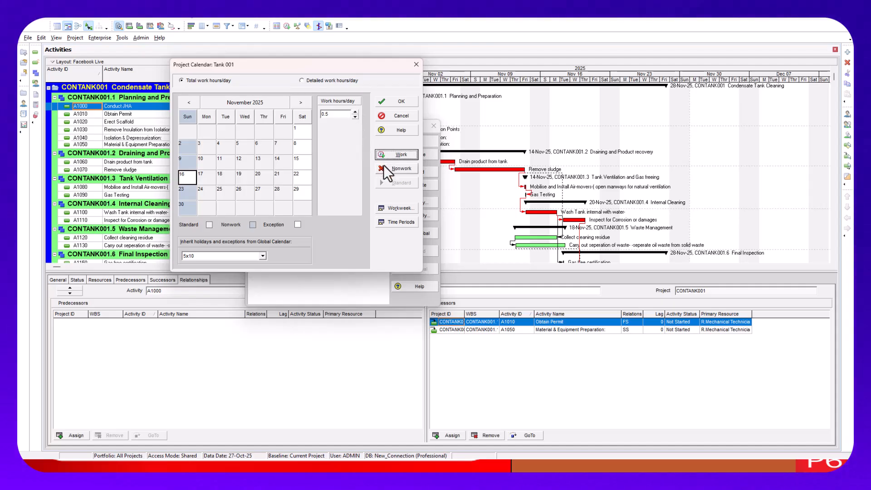
pyautogui.click(401, 208)
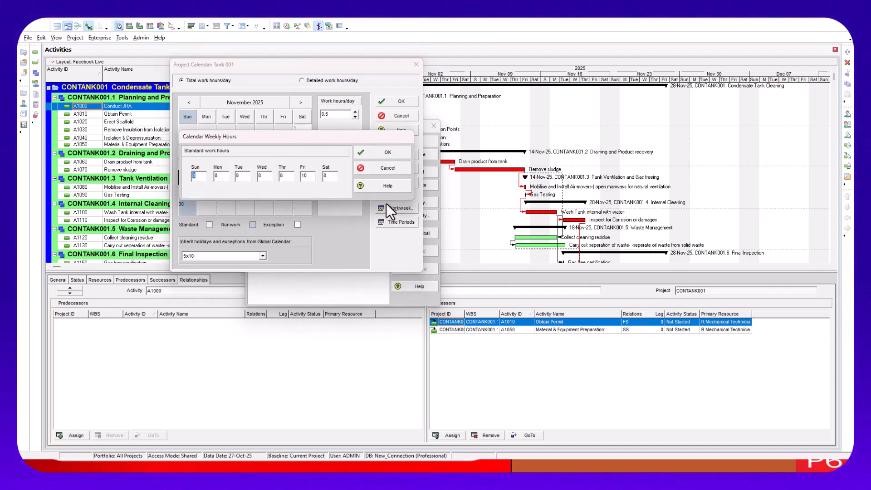
pyautogui.click(387, 153)
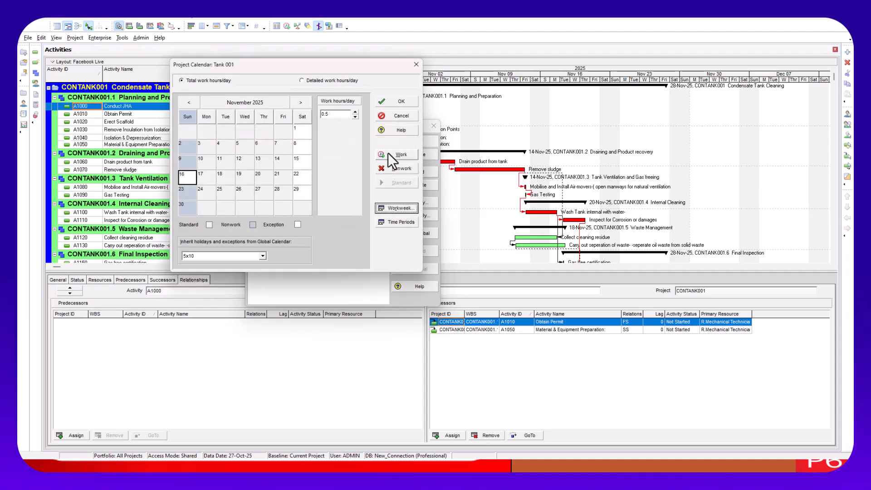
# Return Sunday 16 November 2025 to nonwork.
pyautogui.click(189, 183)
pyautogui.click(188, 190)
pyautogui.click(186, 176)
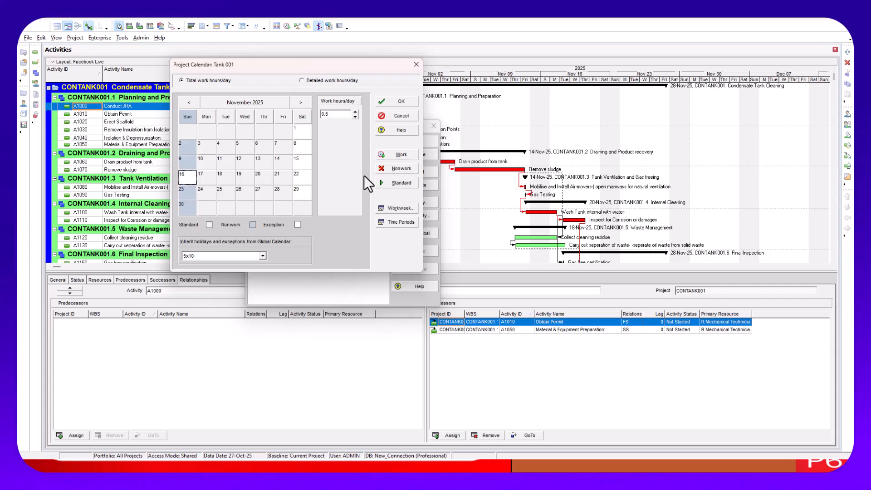
pyautogui.click(402, 165)
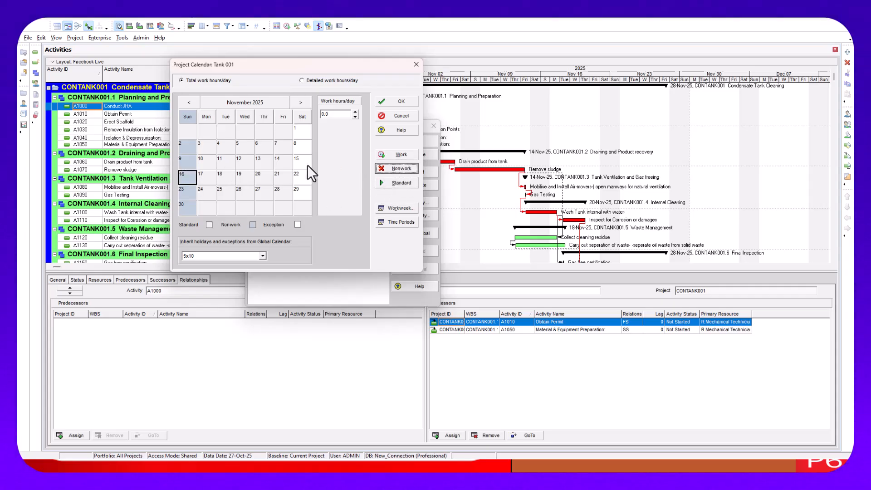
# Review the detailed work hours for Thursday 13 November 2025, and close the calendar and calendar list without saving.
pyautogui.click(259, 163)
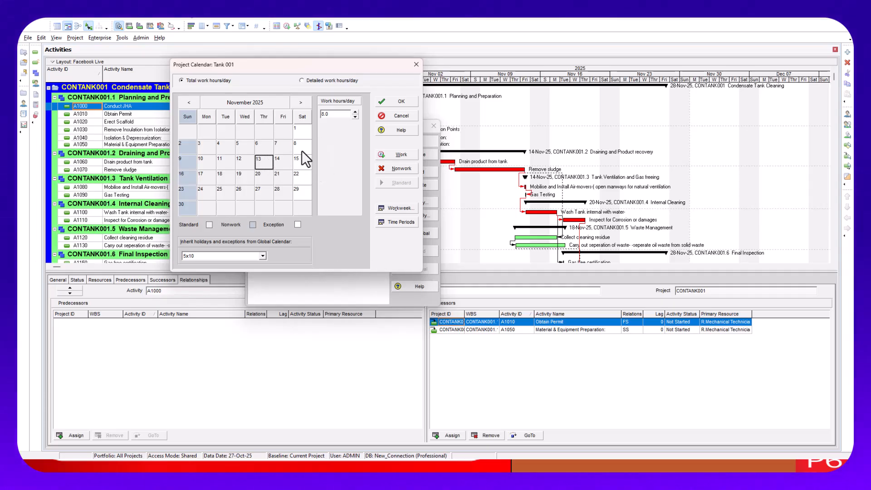
pyautogui.click(300, 79)
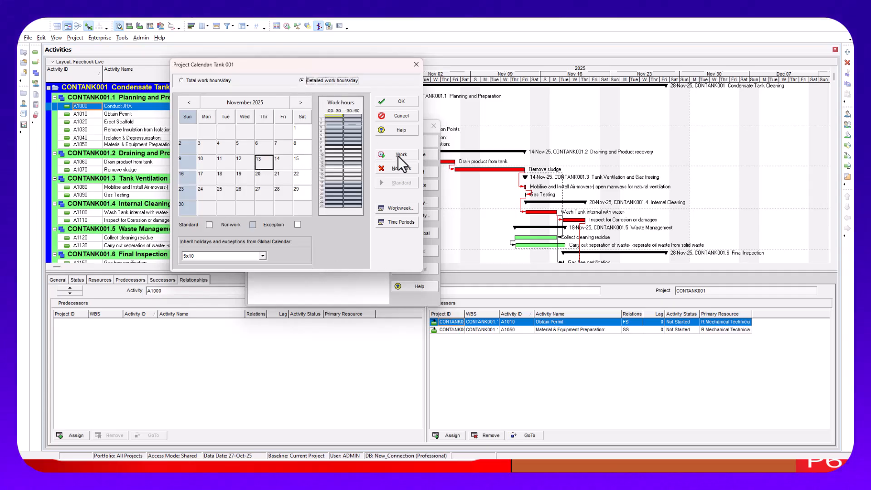
pyautogui.click(331, 119)
pyautogui.click(415, 64)
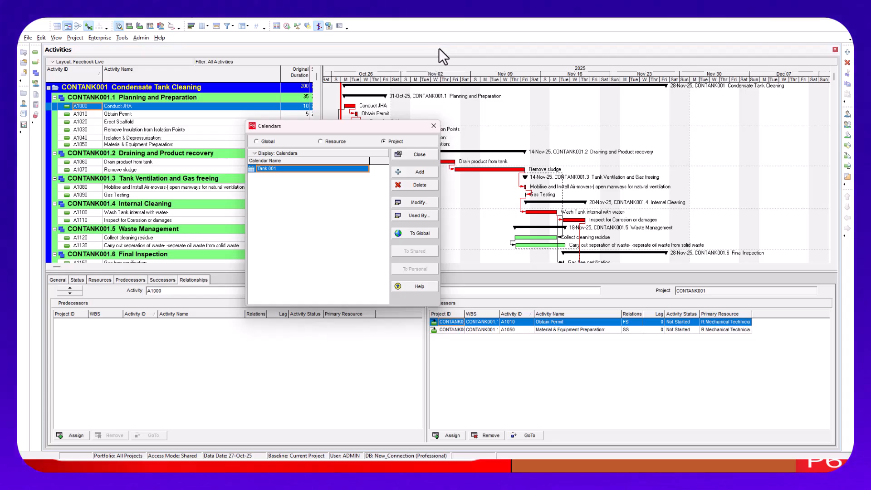
pyautogui.click(433, 125)
# Widen the activity table to reveal the columns through WBS, and move the Calendar column after Total Float.
pyautogui.moveTo(322, 97); pyautogui.dragTo(724, 227)
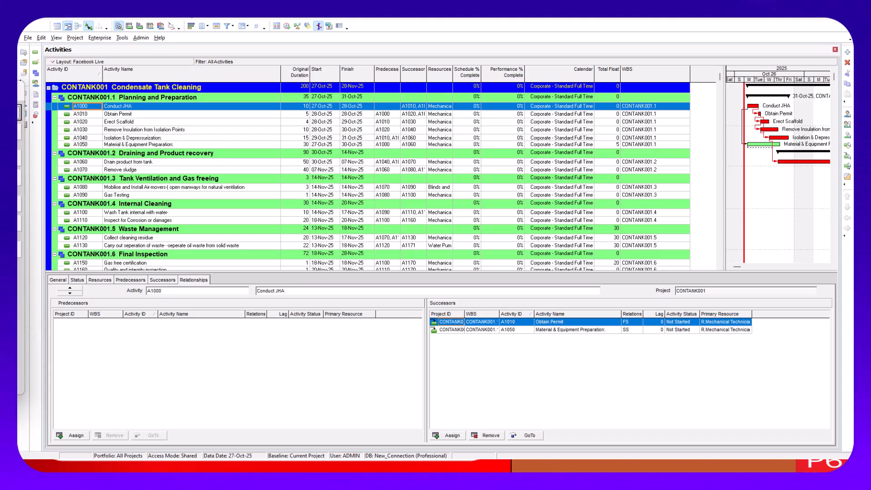
pyautogui.moveTo(290, 51); pyautogui.dragTo(434, 73)
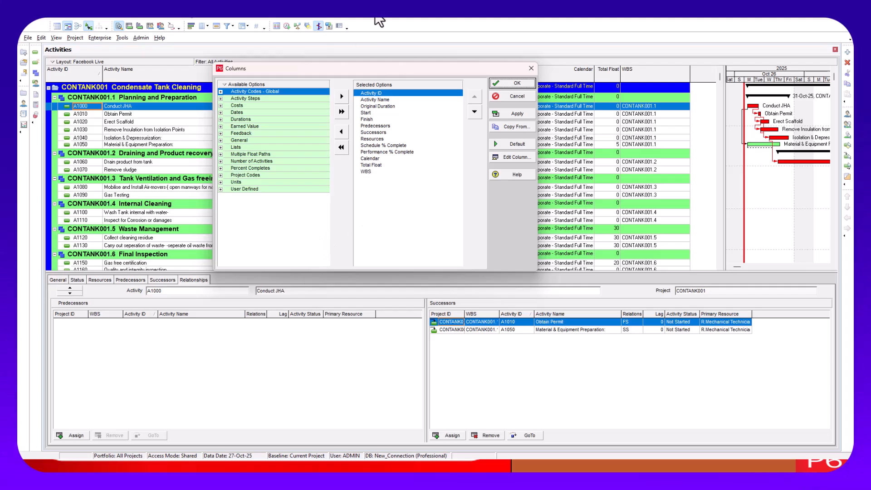
pyautogui.click(368, 158)
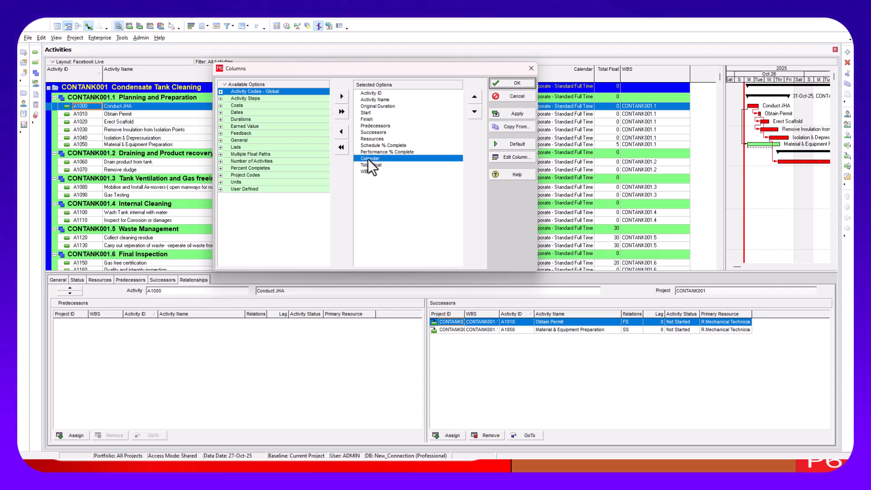
pyautogui.click(341, 132)
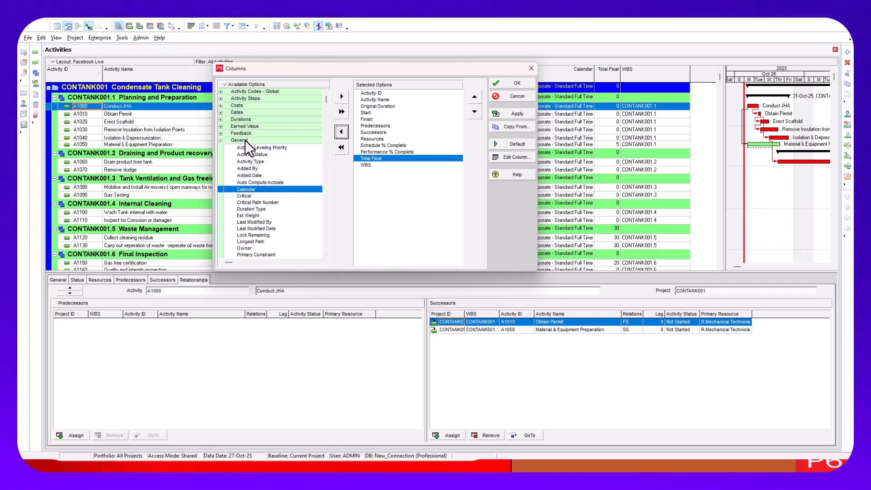
pyautogui.click(339, 101)
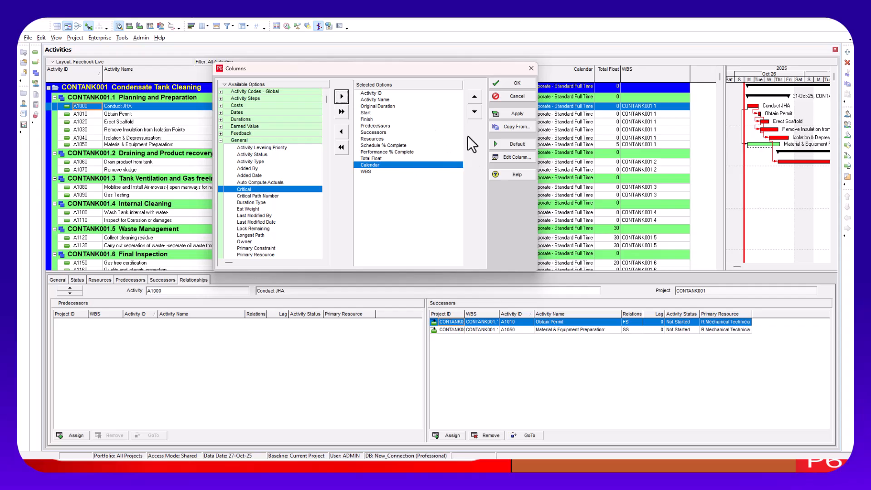
pyautogui.click(505, 114)
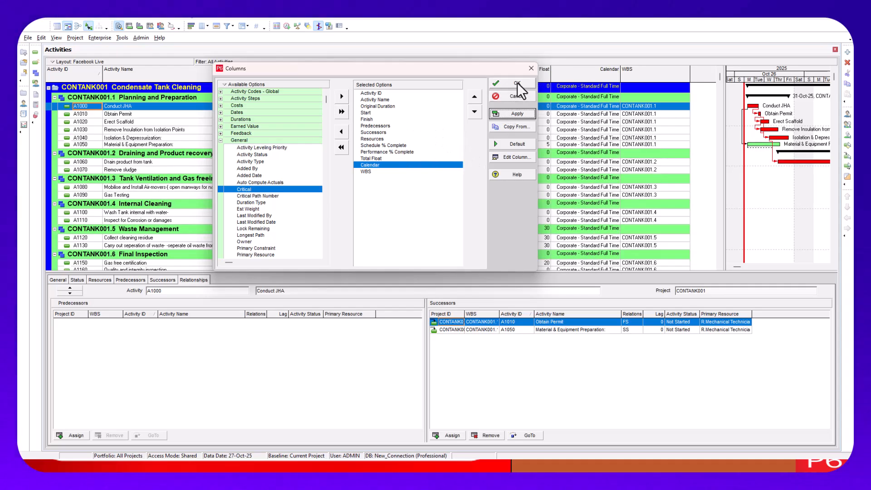
pyautogui.click(517, 83)
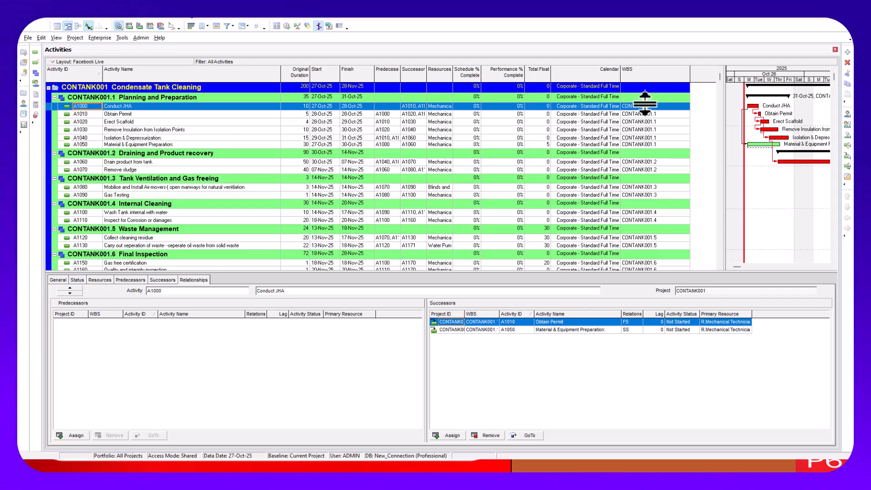
# Assign the Tank 001 project calendar to activity A1000 Conduct JHA.
pyautogui.click(594, 108)
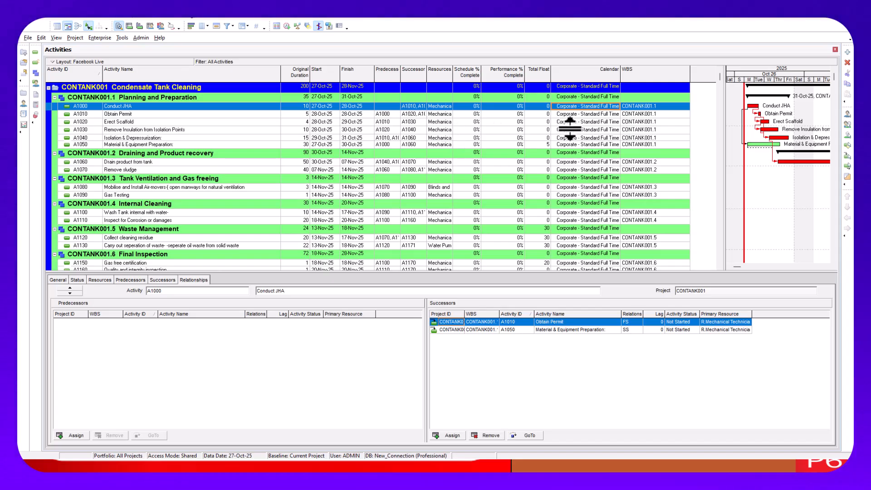
pyautogui.click(605, 107)
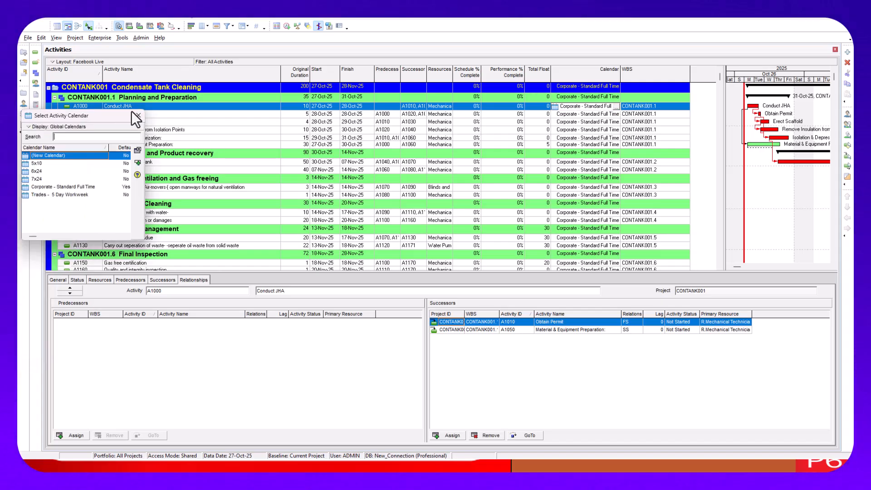
pyautogui.moveTo(131, 111); pyautogui.dragTo(305, 81)
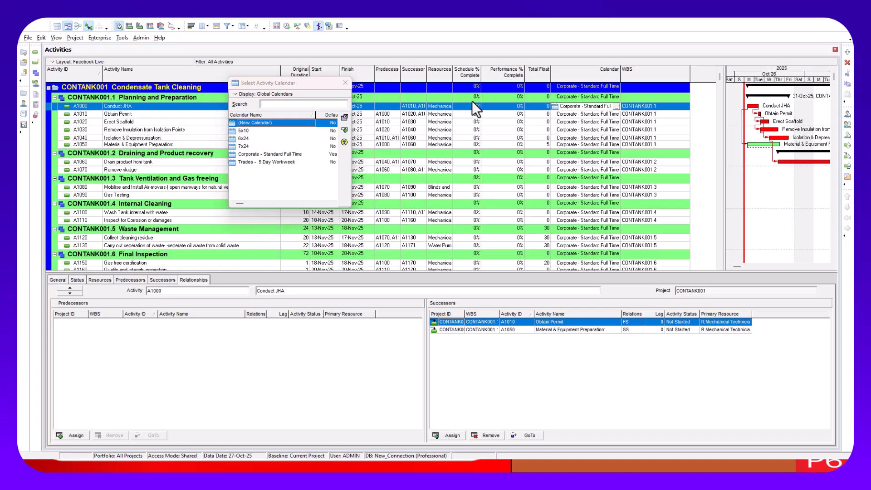
pyautogui.click(235, 94)
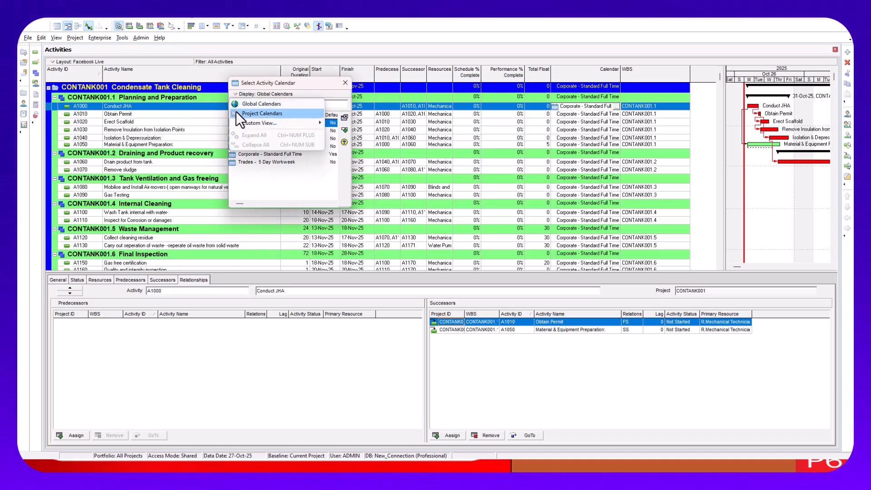
pyautogui.click(254, 113)
pyautogui.click(262, 135)
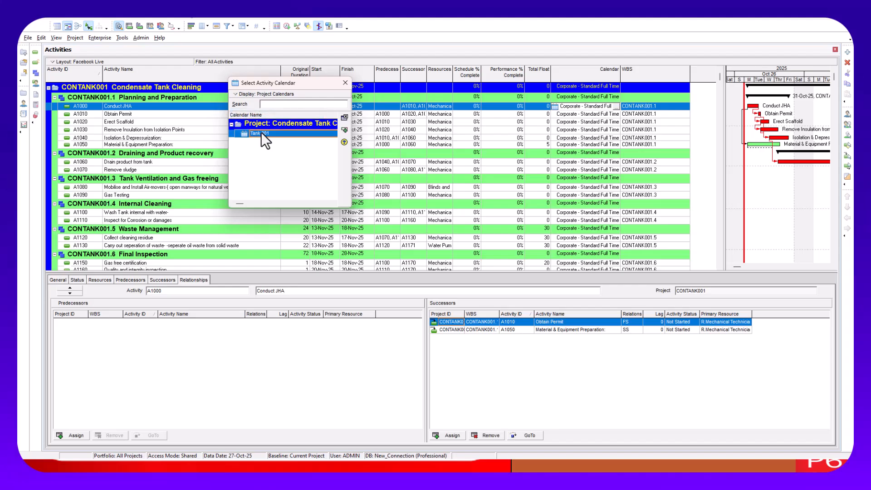
pyautogui.click(346, 129)
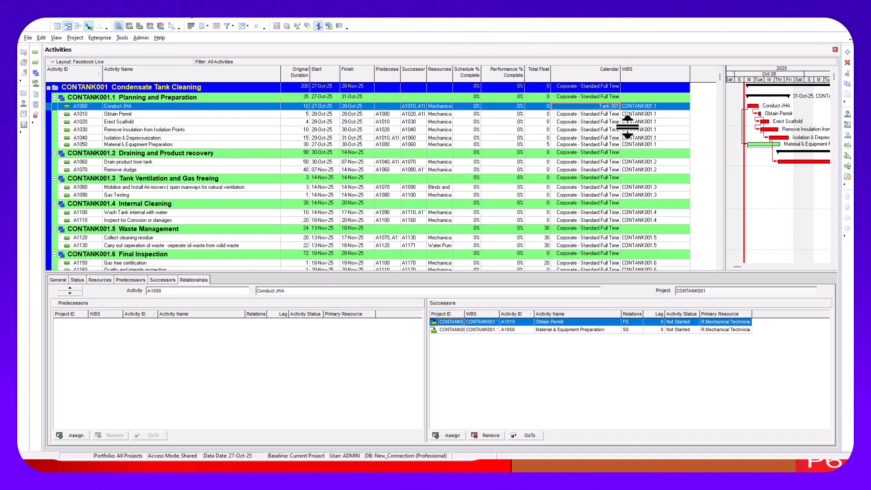
pyautogui.scroll(-2, 579, 177)
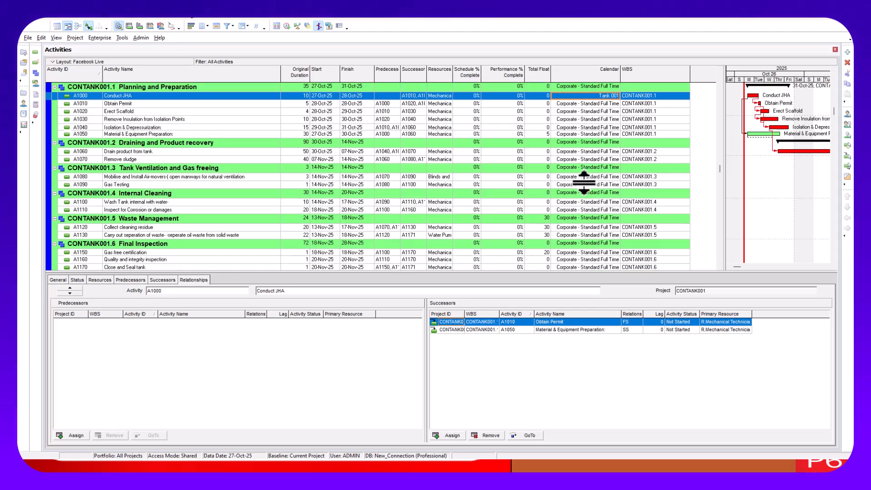
# Fill the Tank 001 calendar down from activity A1000 Conduct JHA through A1171 Dispose waste according to the waste management procedure.
pyautogui.scroll(2, 587, 164)
pyautogui.scroll(-2, 585, 111)
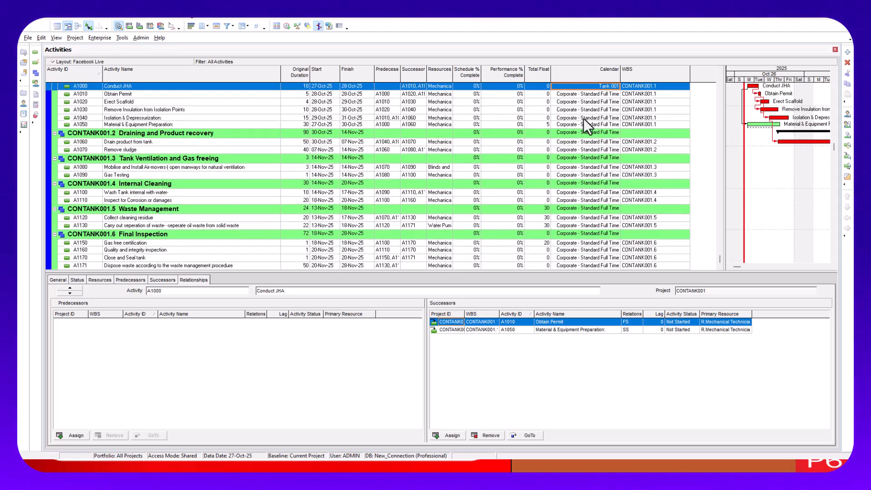
pyautogui.scroll(2, 582, 122)
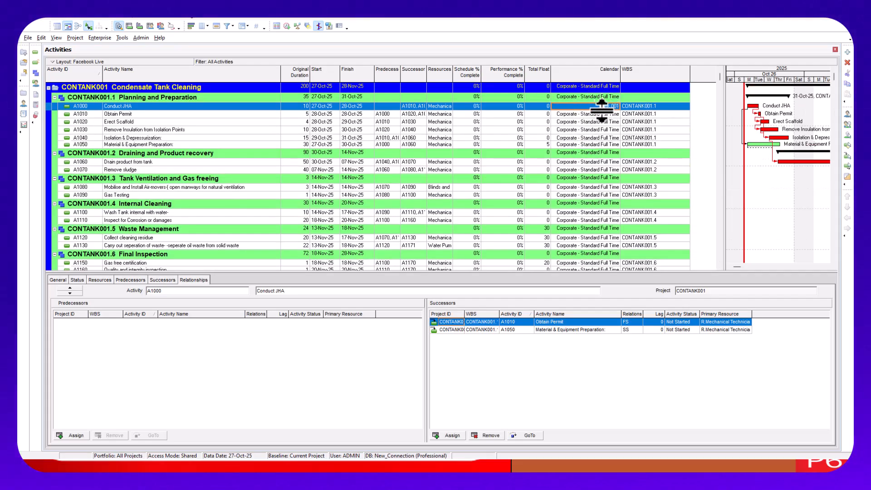
pyautogui.scroll(-2, 571, 216)
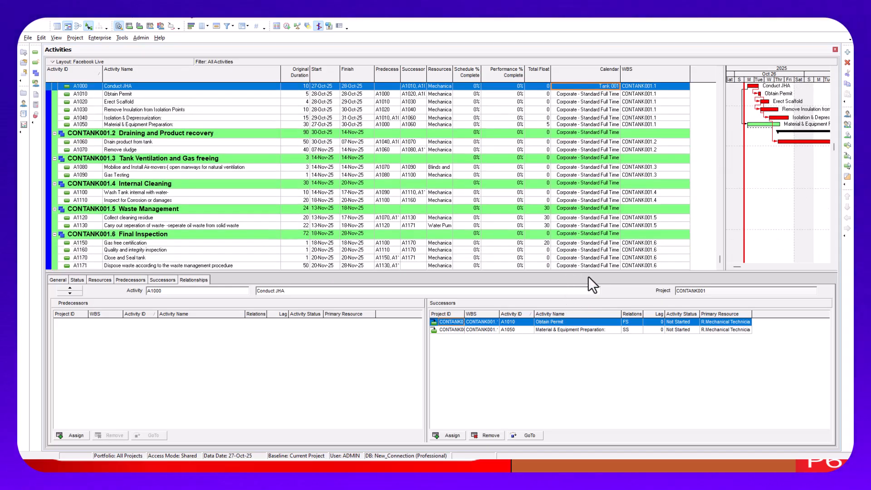
pyautogui.keyDown('shift'); pyautogui.click(581, 265); pyautogui.keyUp('shift')
pyautogui.rightClick(580, 265)
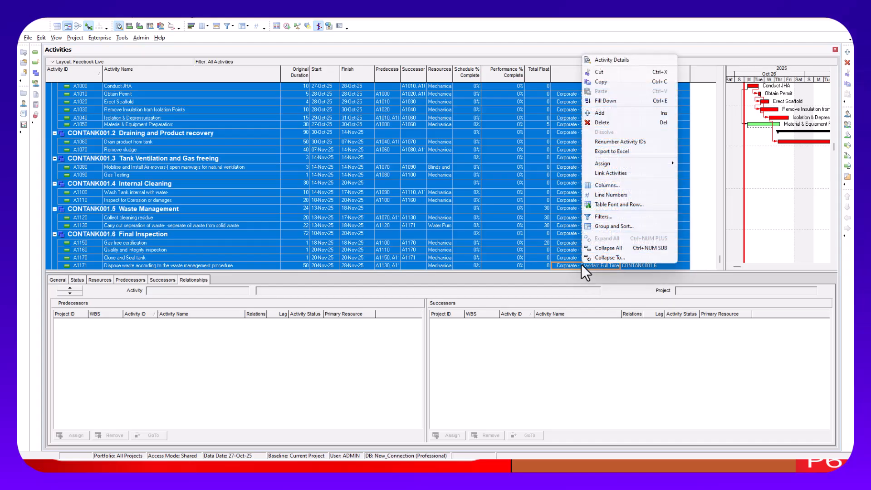
pyautogui.click(602, 97)
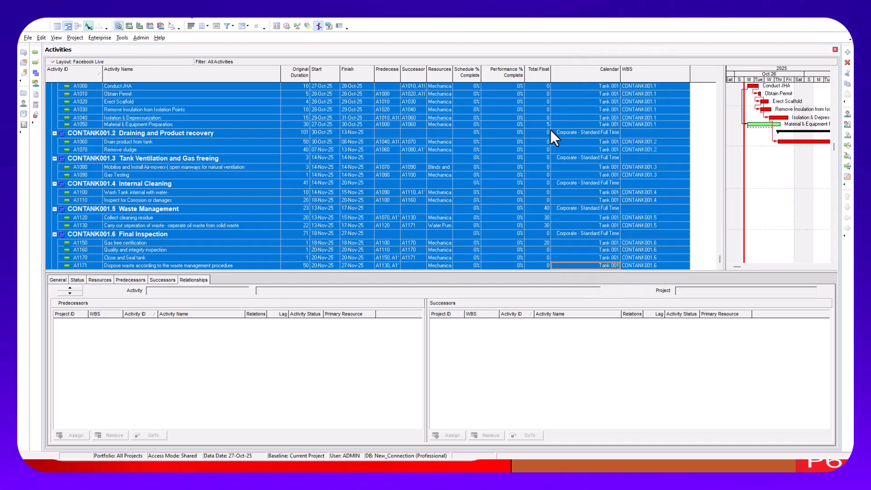
# Refresh the project data to update the calendars of the WBS summary rows.
pyautogui.click(583, 158)
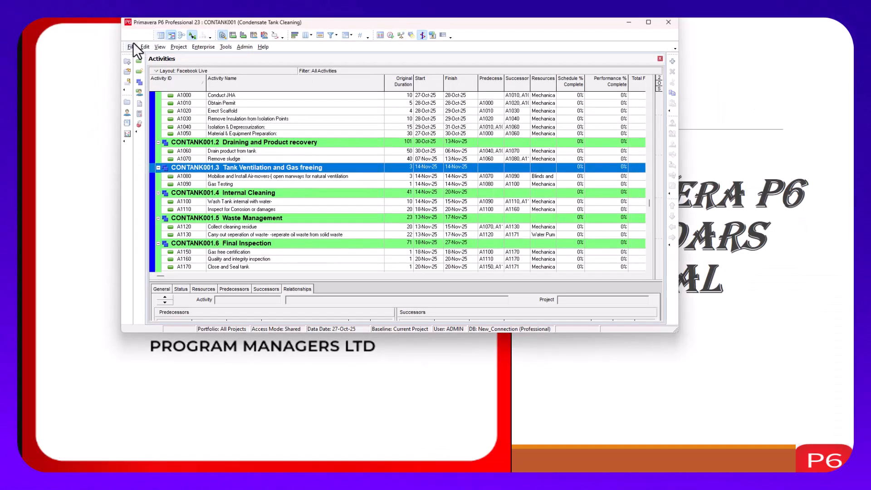
pyautogui.click(27, 38)
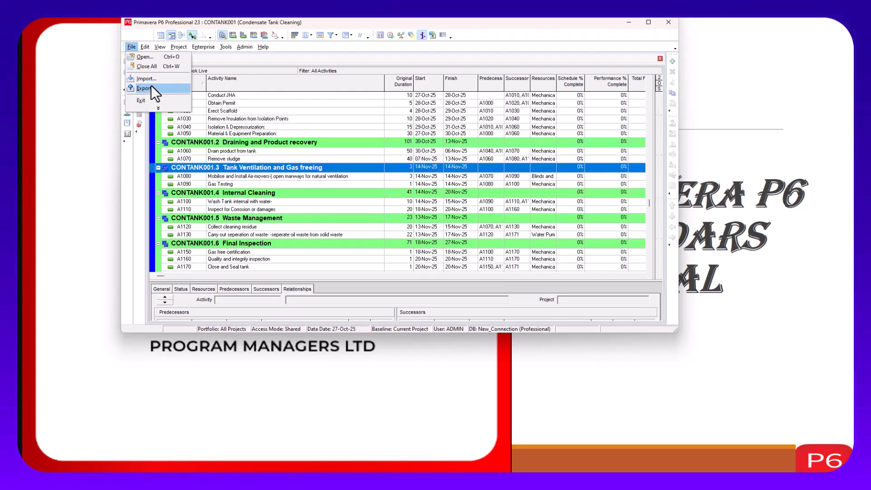
pyautogui.click(158, 108)
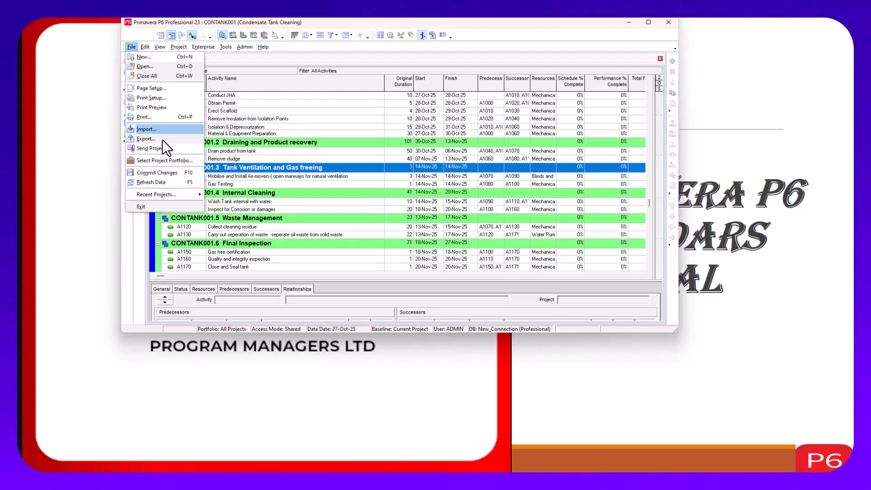
pyautogui.click(148, 179)
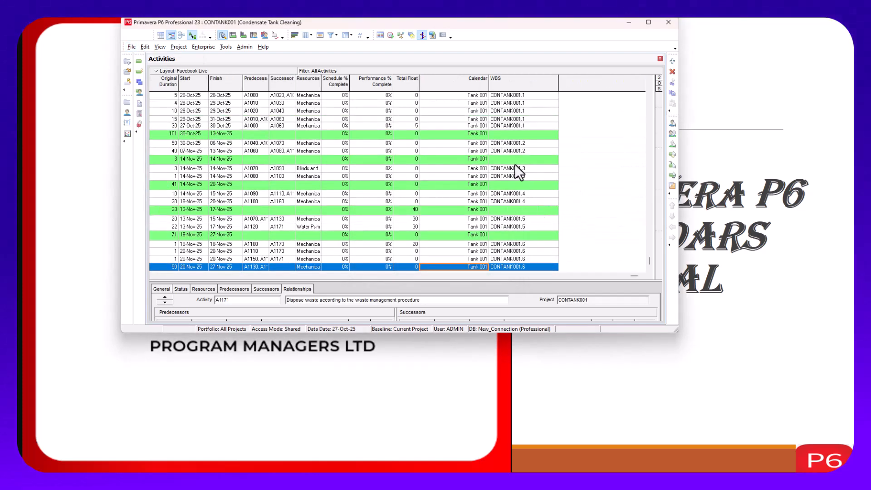
# Take the program window out of full-screen size, enlarge it in both directions, and bring the Activity ID and Activity Name columns into view.
pyautogui.click(648, 22)
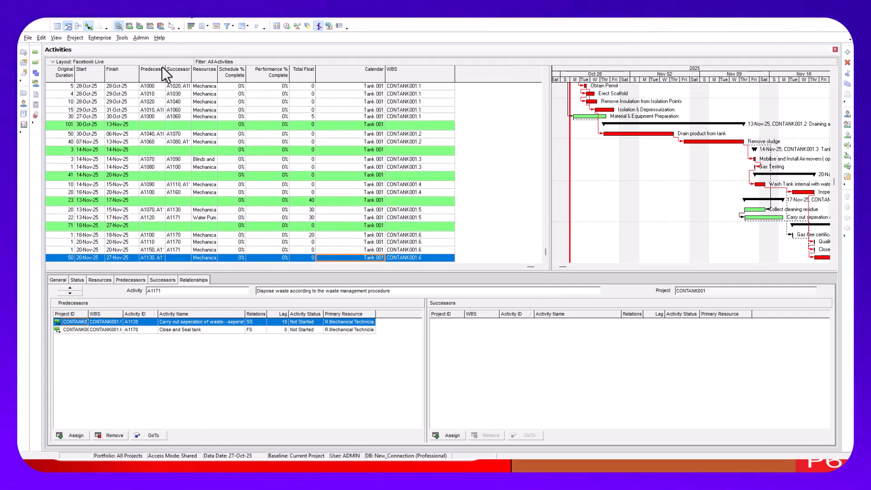
pyautogui.doubleClick(387, 18)
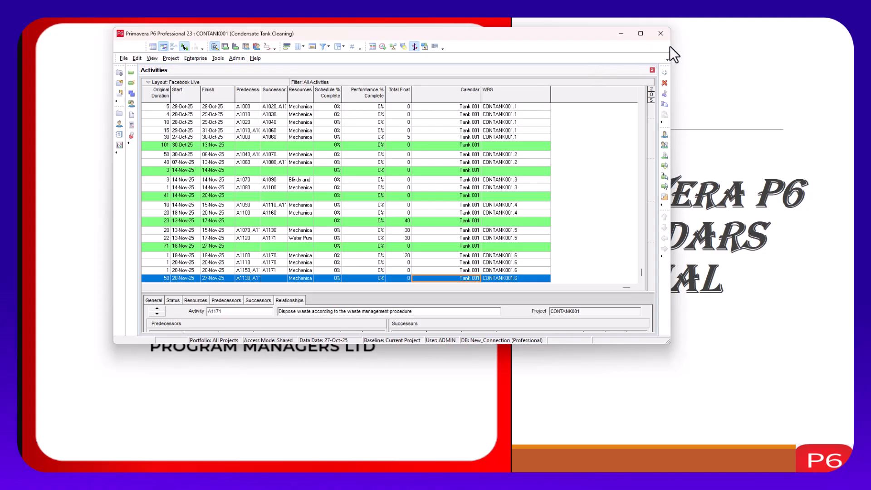
pyautogui.moveTo(670, 47); pyautogui.dragTo(825, 87)
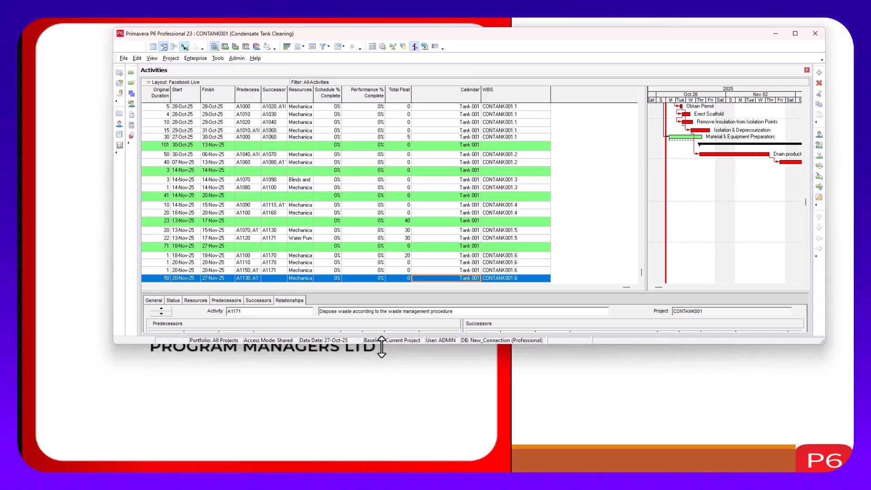
pyautogui.moveTo(383, 345); pyautogui.dragTo(356, 449)
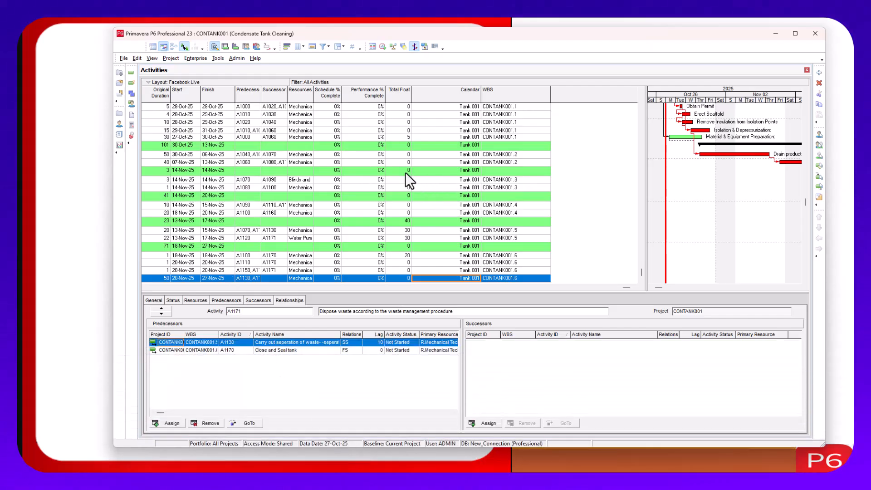
pyautogui.scroll(1, 406, 170)
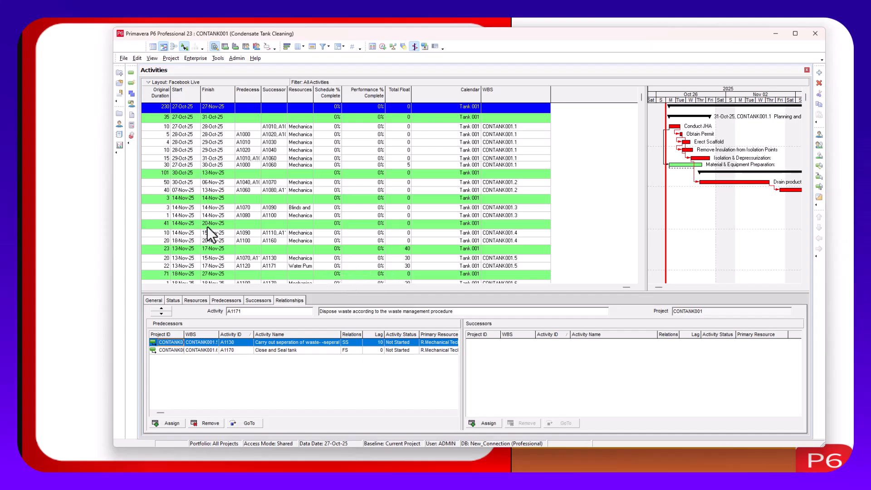
pyautogui.click(152, 287)
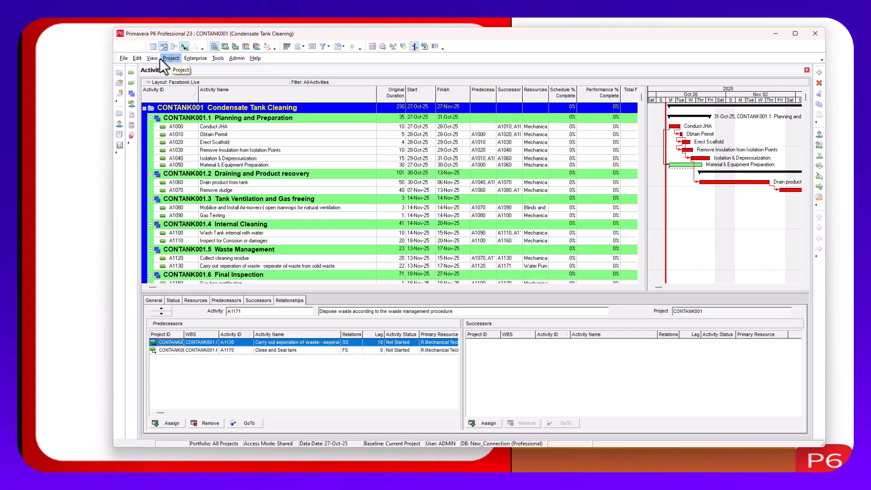
# Open the project calendar list, place it over the activity table, and make the Tank 001 calendar name editable.
pyautogui.click(191, 58)
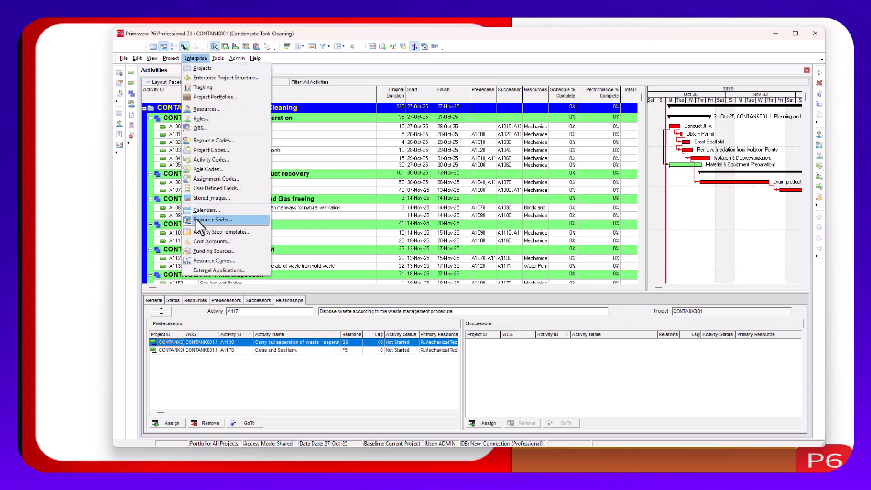
pyautogui.click(205, 213)
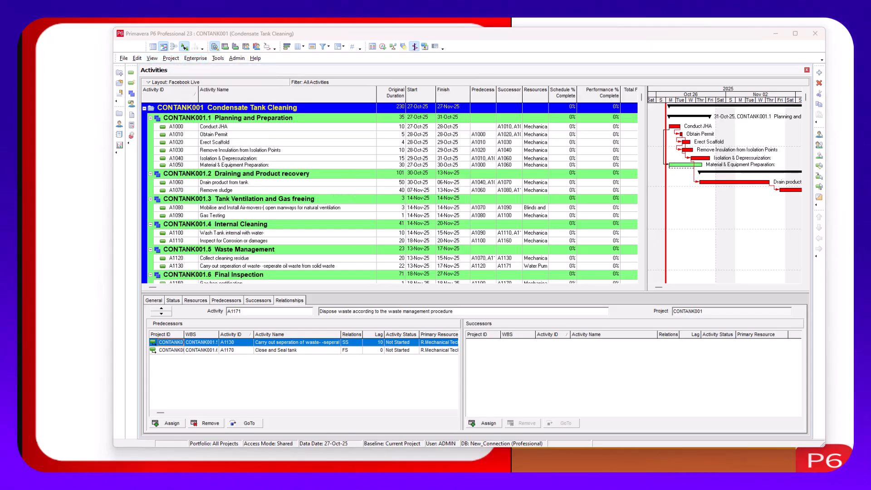
pyautogui.moveTo(261, 205); pyautogui.dragTo(552, 138)
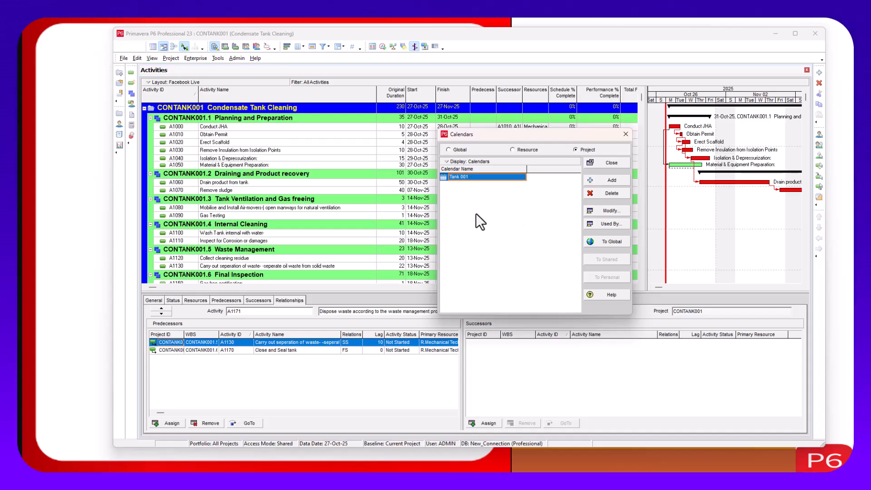
pyautogui.click(471, 178)
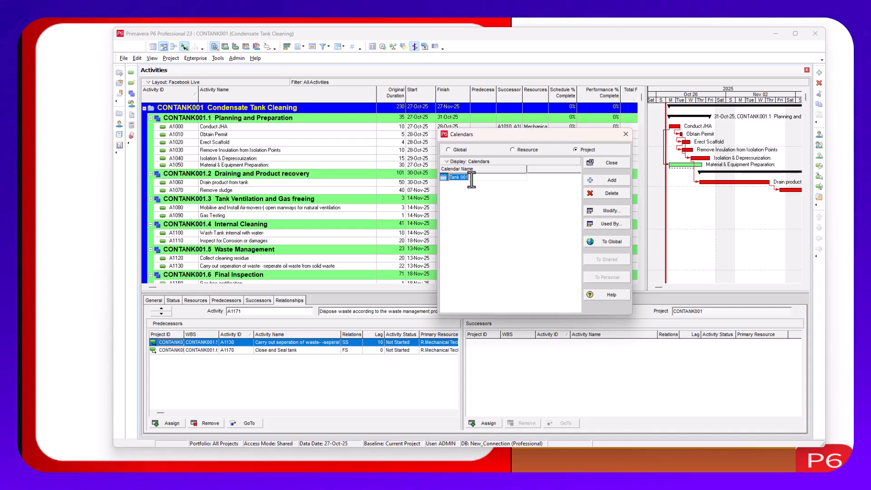
pyautogui.click(473, 180)
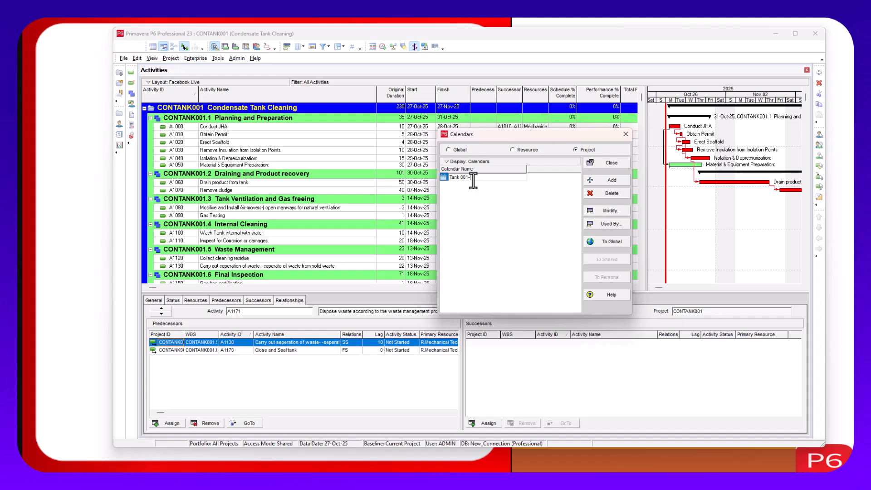
pyautogui.write('Days wor')
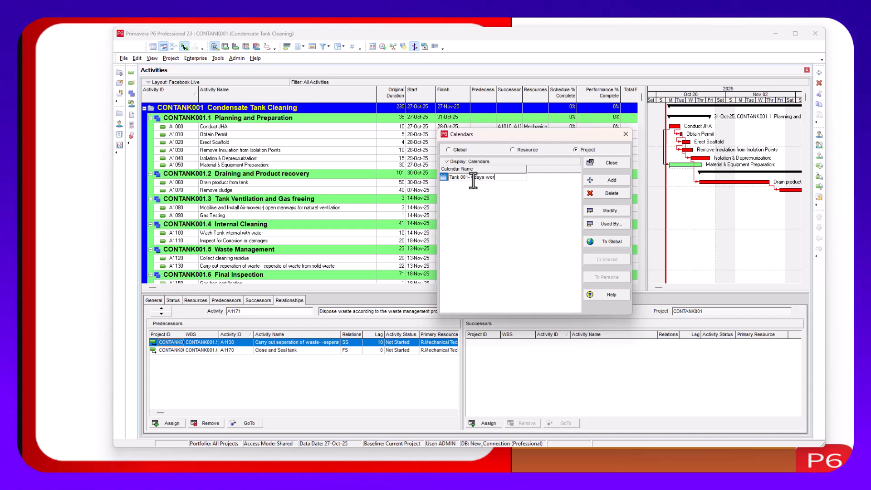
pyautogui.write('k week')
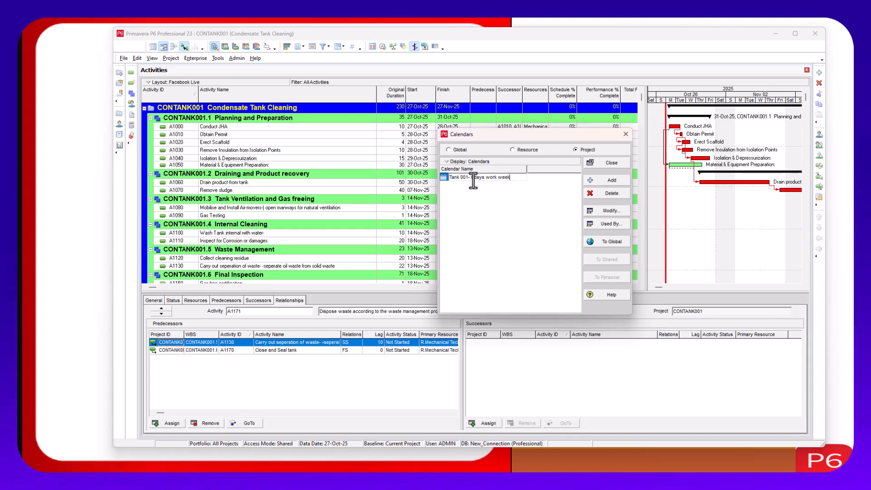
pyautogui.press('BackSpace')
pyautogui.press('BackSpace')
pyautogui.press('BackSpace')
pyautogui.press('BackSpace')
pyautogui.press('BackSpace')
pyautogui.press('BackSpace')
pyautogui.press('BackSpace')
pyautogui.press('BackSpace')
pyautogui.press('BackSpace')
pyautogui.press('BackSpace')
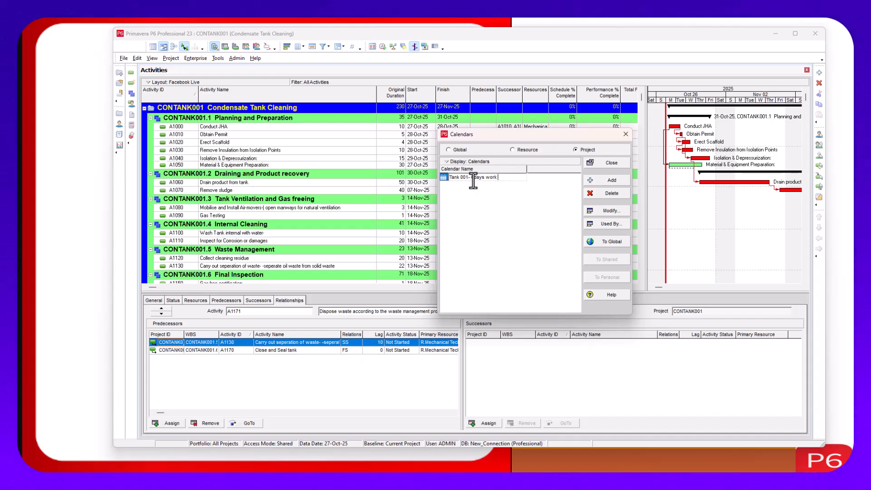
pyautogui.press('BackSpace')
pyautogui.press('BackSpace')
pyautogui.press('BackSpace')
pyautogui.press('BackSpace')
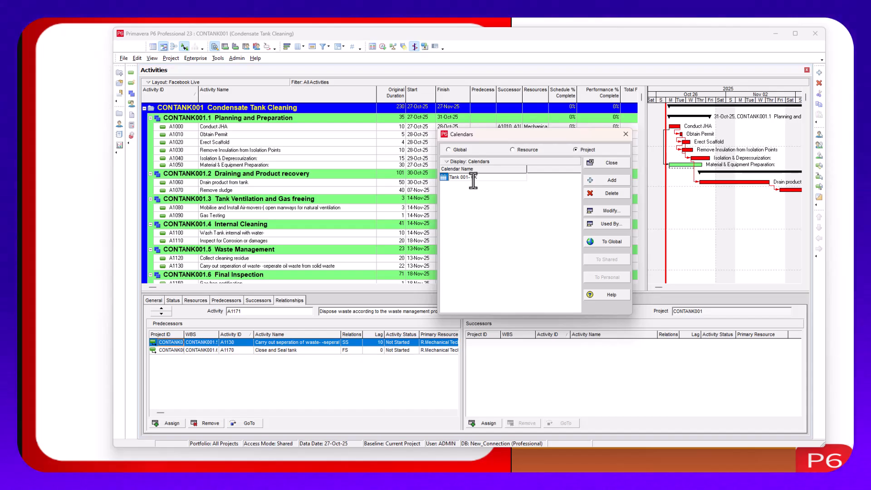
# Rename the Tank 001 project calendar as "Tank 001- 6 X 8" and close the calendar list.
pyautogui.write('8')
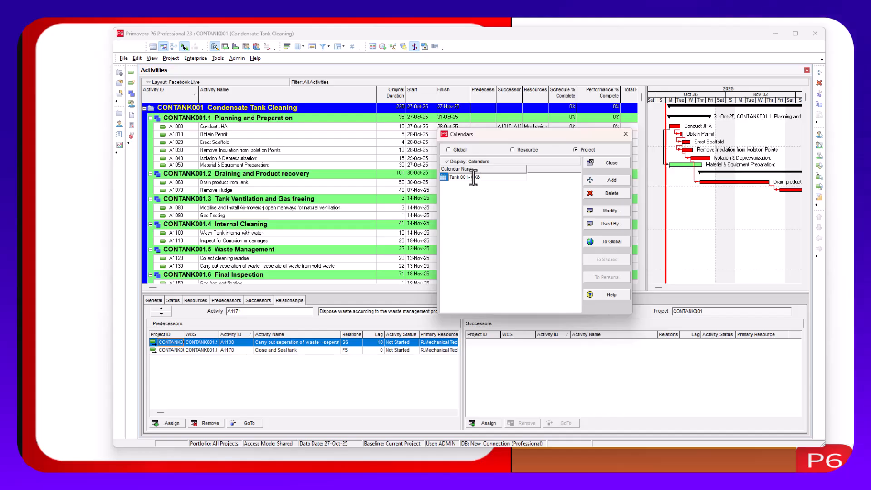
pyautogui.click(474, 178)
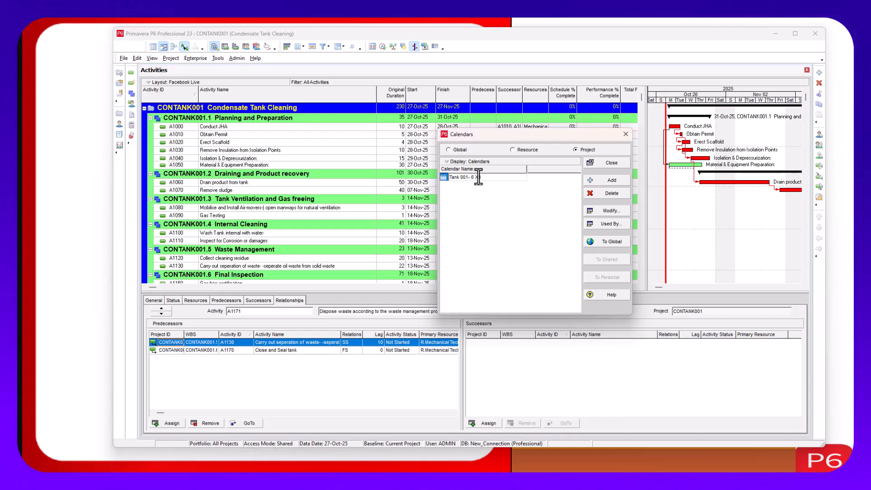
pyautogui.click(477, 177)
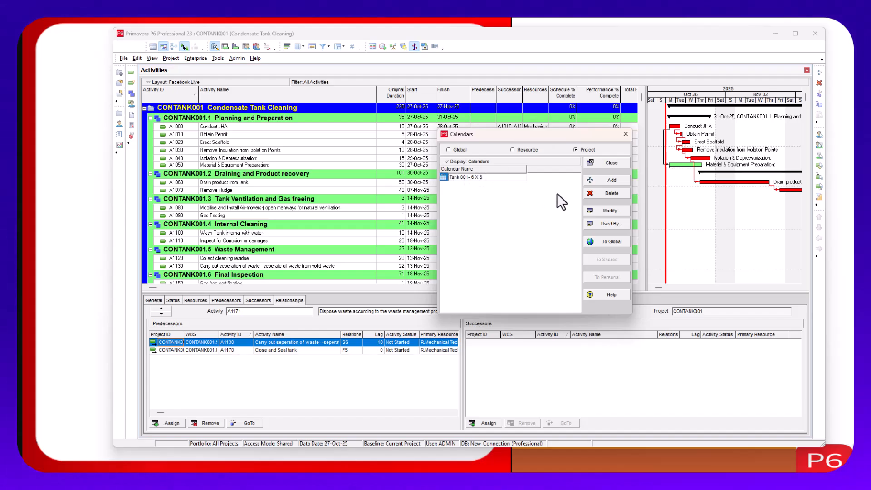
pyautogui.click(628, 135)
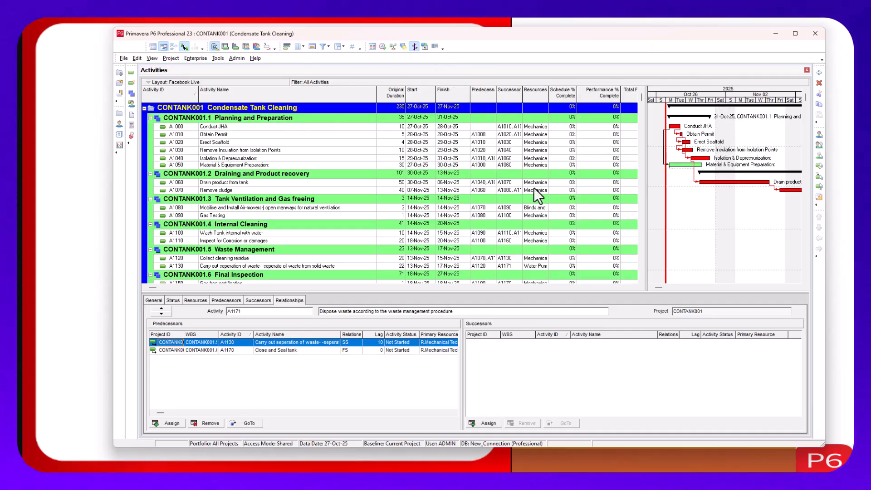
# Schedule the condensate tank cleaning project with all projects using their own data date, and run the scheduling a second time.
pyautogui.click(382, 47)
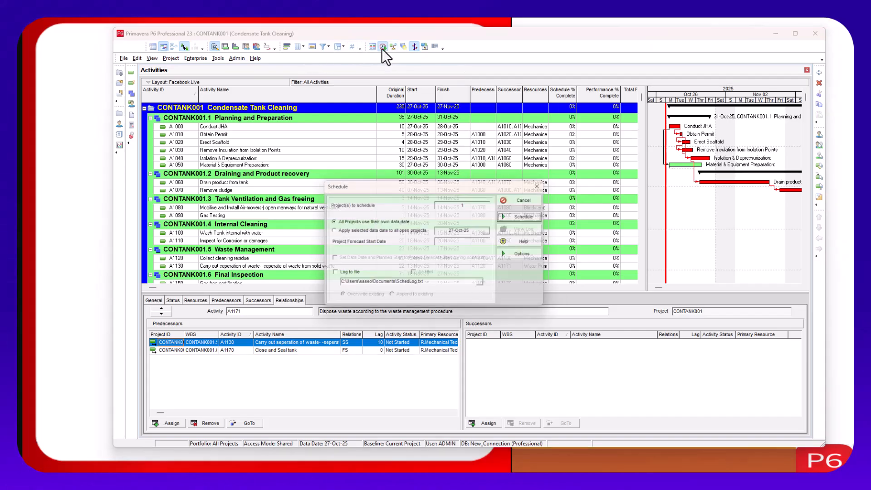
pyautogui.click(534, 219)
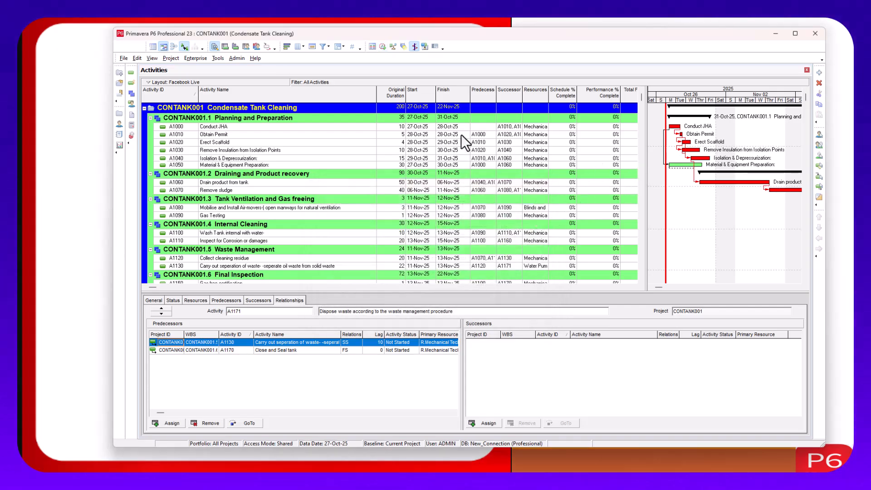
pyautogui.click(382, 46)
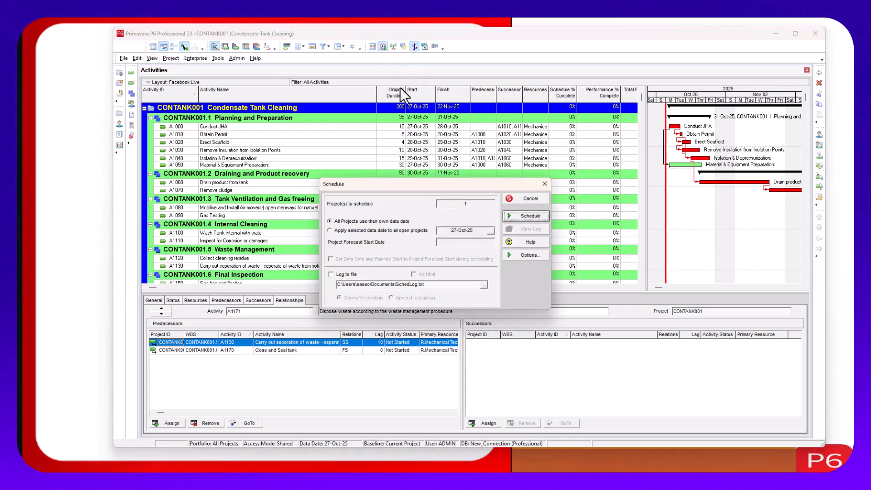
pyautogui.click(532, 216)
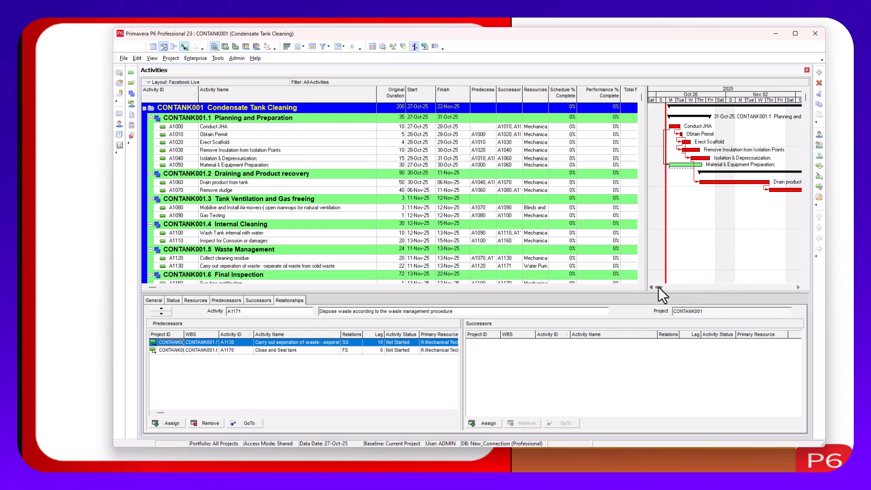
pyautogui.moveTo(657, 286)
pyautogui.mouseDown()
pyautogui.moveTo(777, 282)
pyautogui.moveTo(646, 275)
pyautogui.mouseUp()
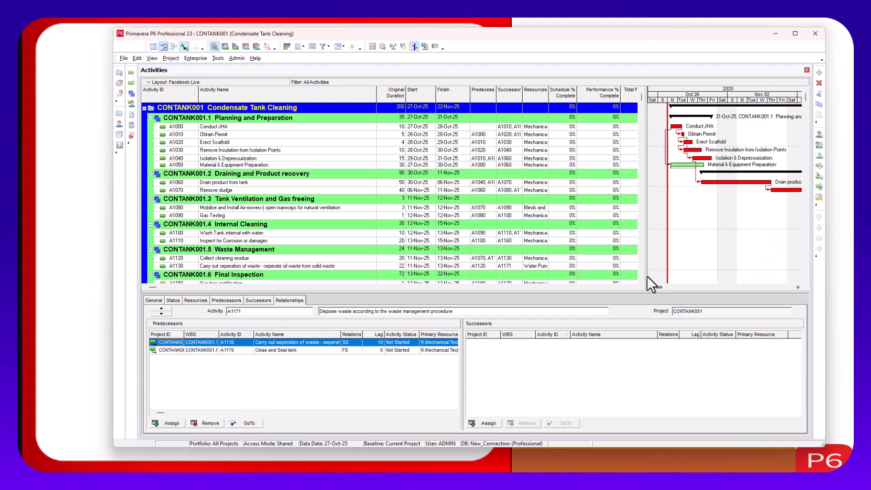